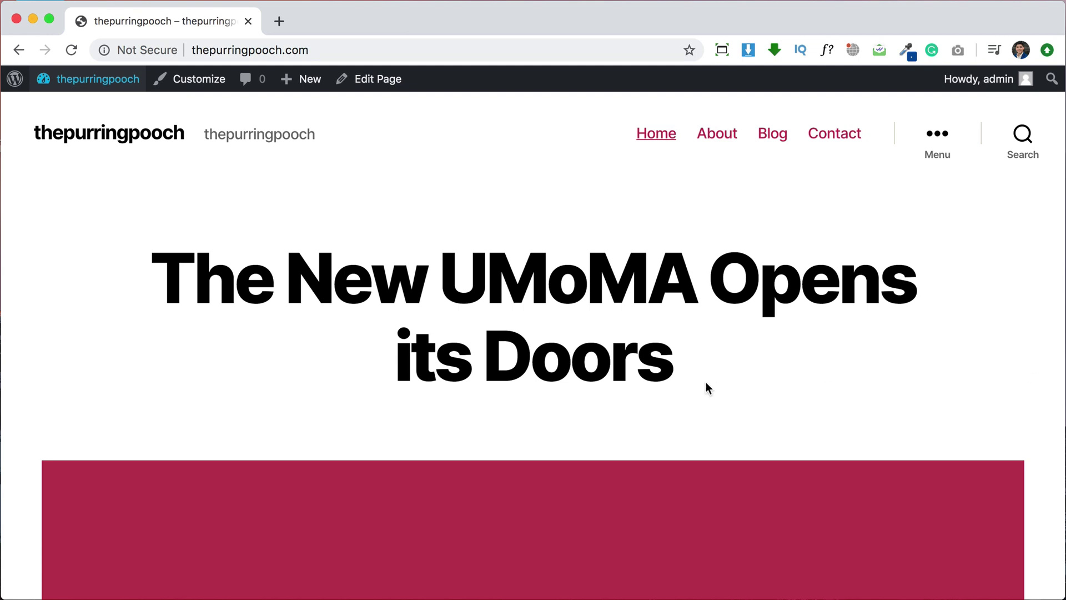
Scroll the site's front page down and back up to review it.
{"action": "scroll", "coordinate": [705, 387], "scroll_direction": "down", "scroll_amount": 15}
{"action": "scroll", "coordinate": [705, 387], "scroll_direction": "up", "scroll_amount": 15}
Search the plugin directory for 'astra starter', then install and activate Starter Templates.
{"action": "left_click", "coordinate": [88, 80]}
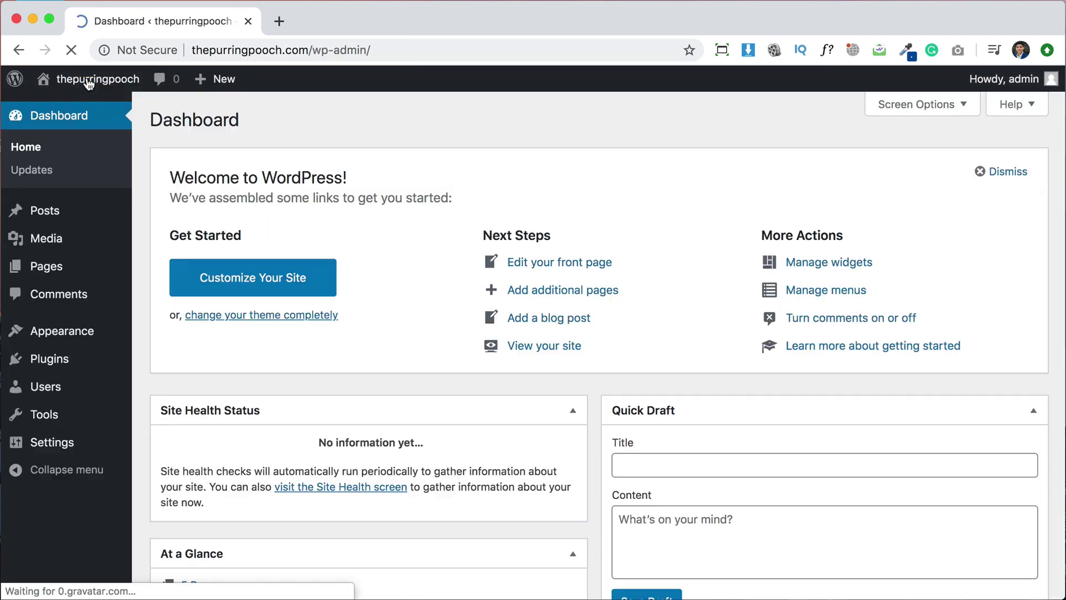
{"action": "left_click", "coordinate": [59, 369]}
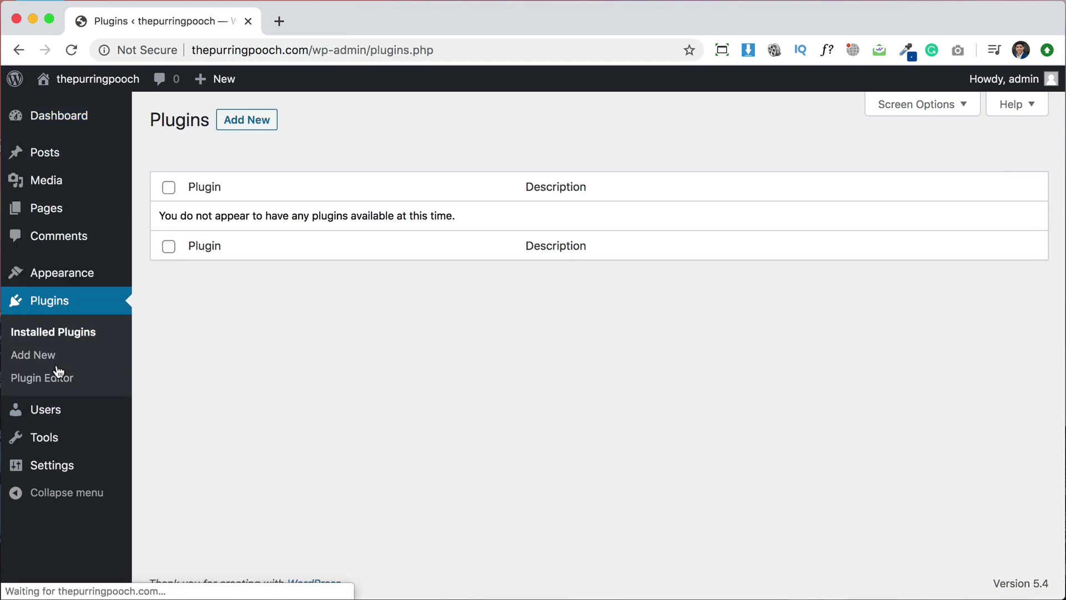
{"action": "left_click", "coordinate": [245, 129]}
{"action": "left_click", "coordinate": [923, 170]}
{"action": "type", "text": "astra st"}
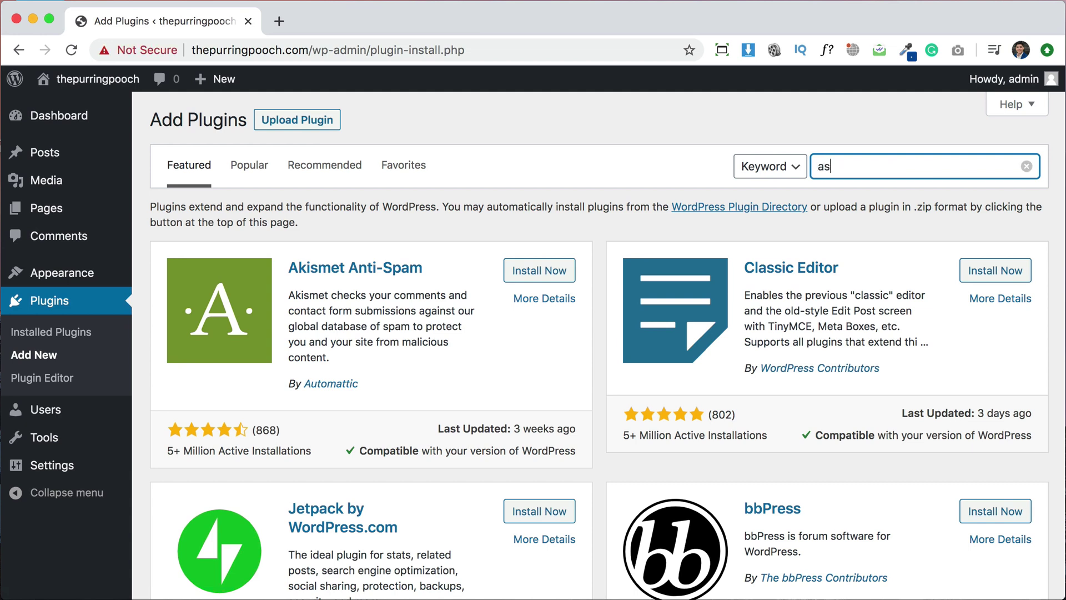
{"action": "type", "text": "arter"}
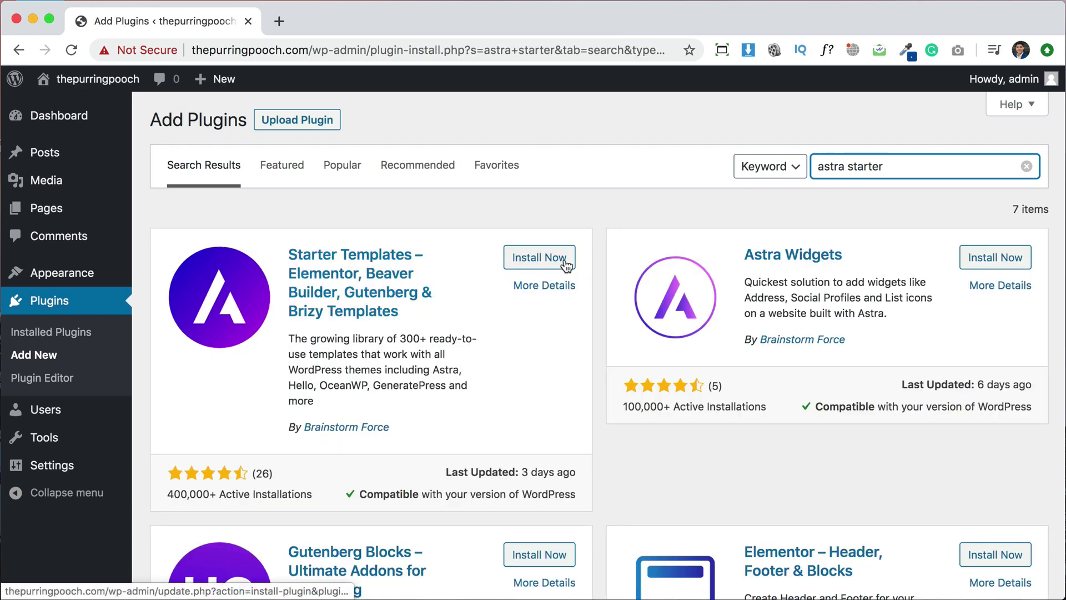
{"action": "left_click", "coordinate": [547, 260]}
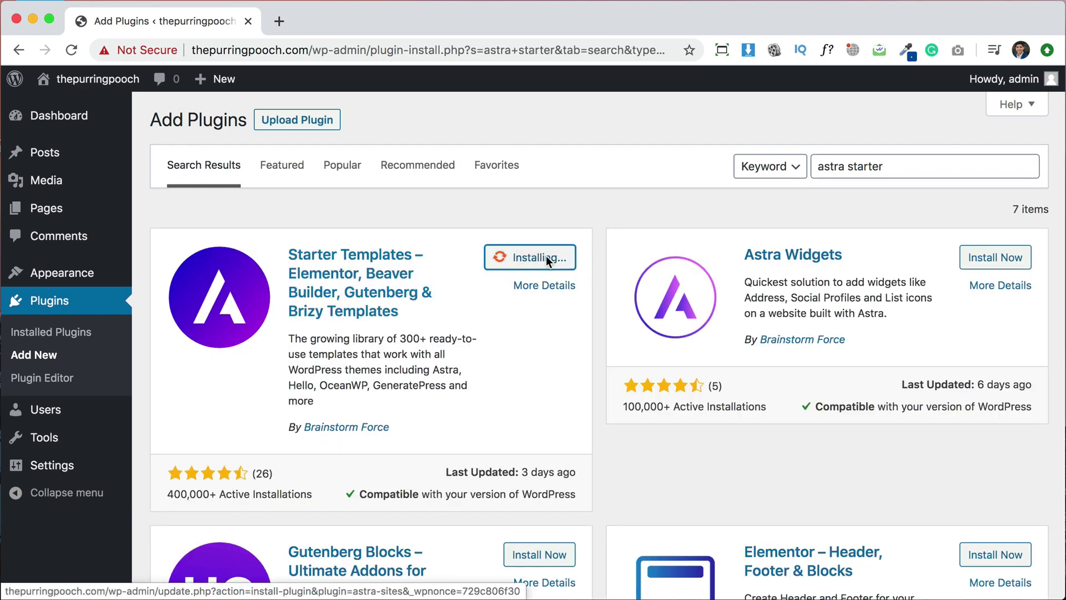
{"action": "left_click", "coordinate": [547, 259]}
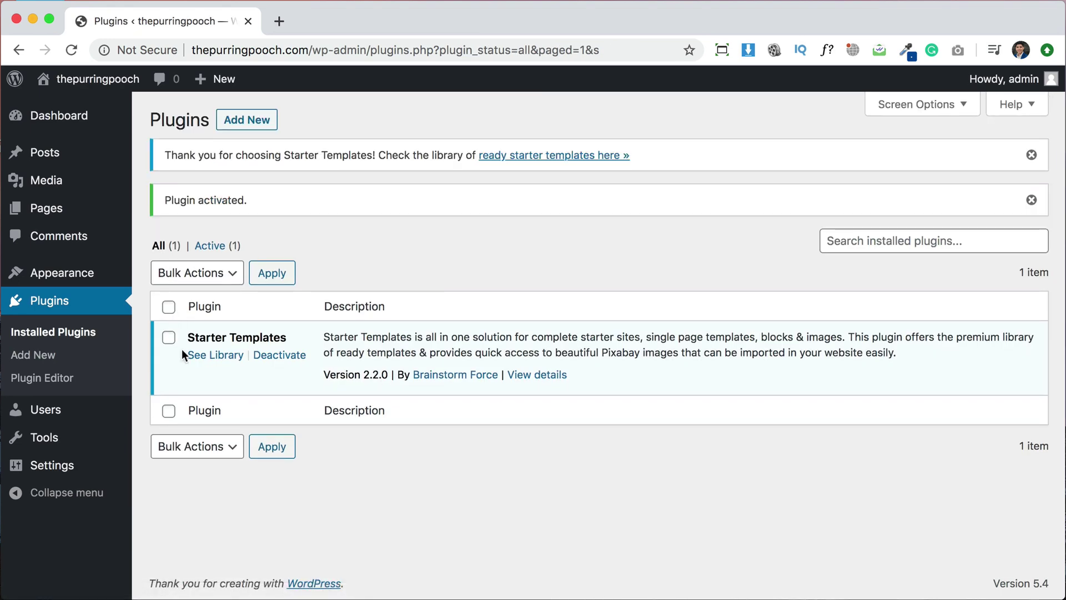
Open the Starter Templates library from its See Library link.
{"action": "left_click", "coordinate": [209, 360]}
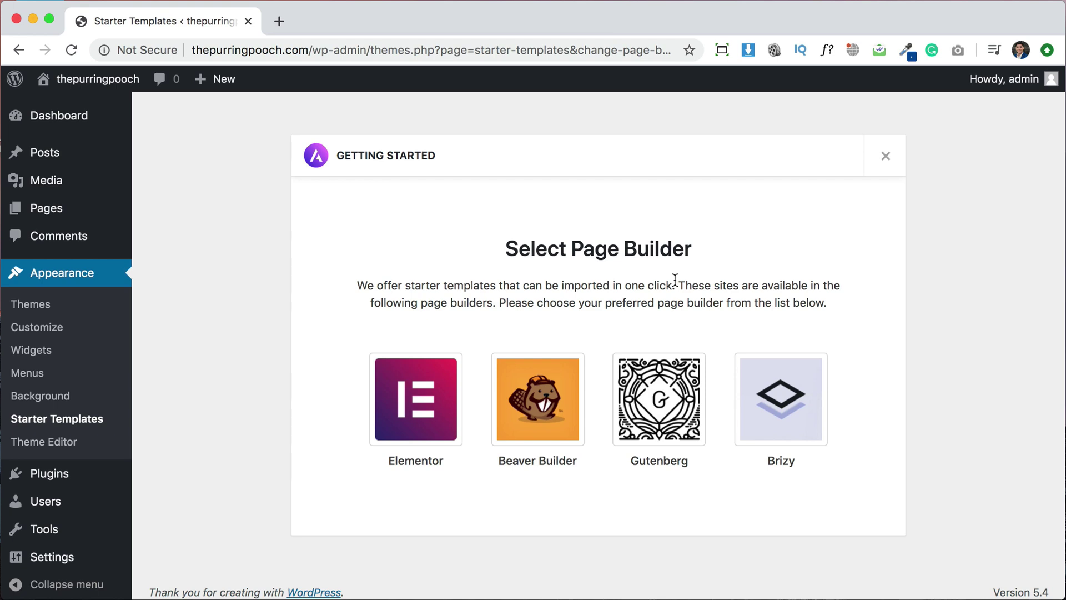
Choose Elementor as the page builder and browse the template grid.
{"action": "left_click", "coordinate": [410, 393]}
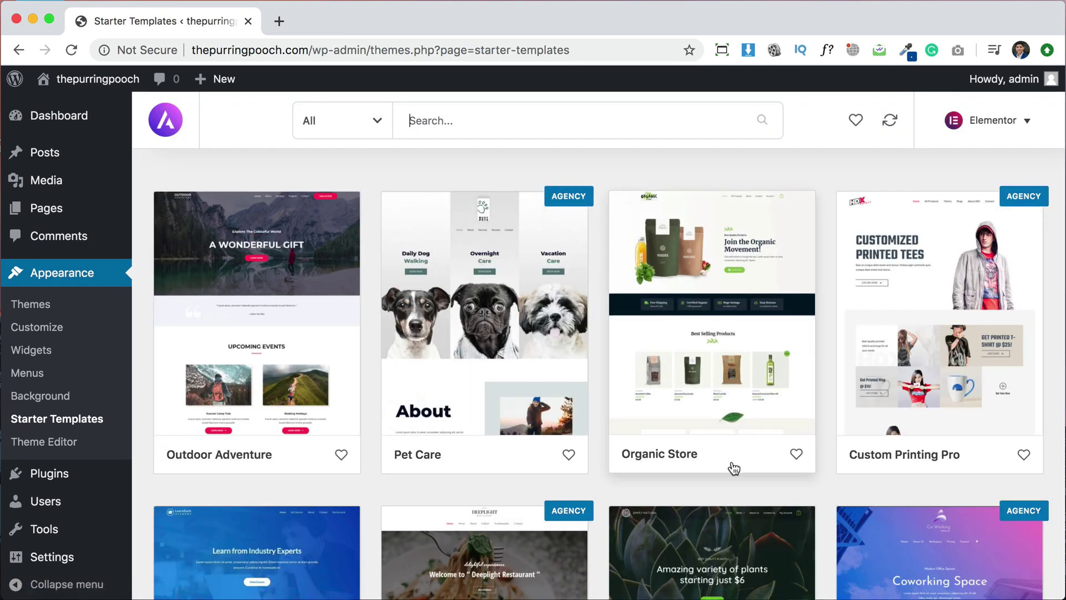
{"action": "scroll", "coordinate": [733, 466], "scroll_direction": "down", "scroll_amount": 10}
{"action": "scroll", "coordinate": [733, 469], "scroll_direction": "down", "scroll_amount": 7}
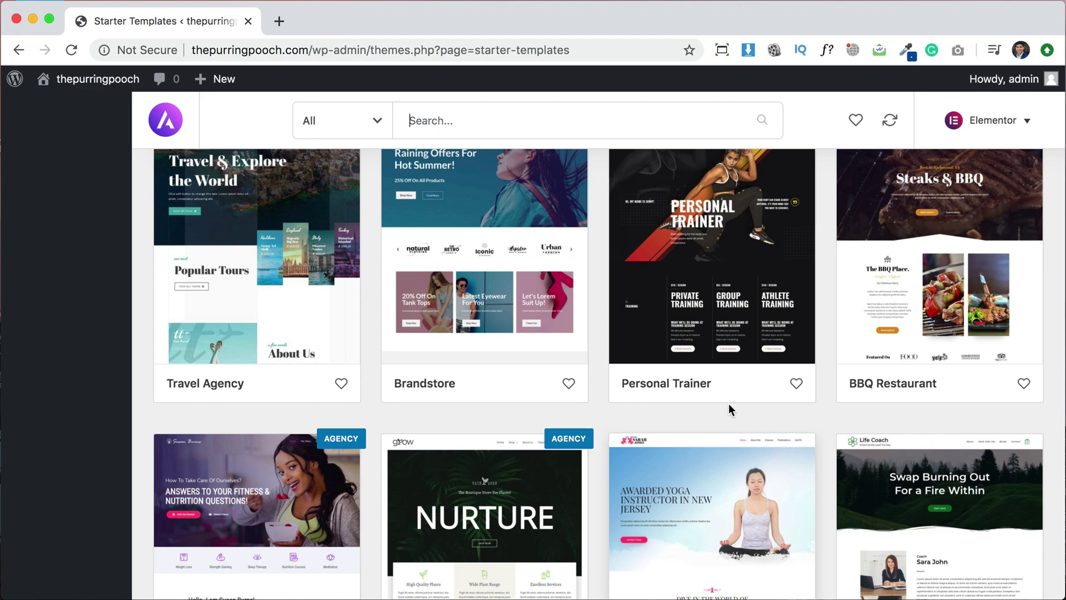
{"action": "scroll", "coordinate": [726, 383], "scroll_direction": "up", "scroll_amount": 15}
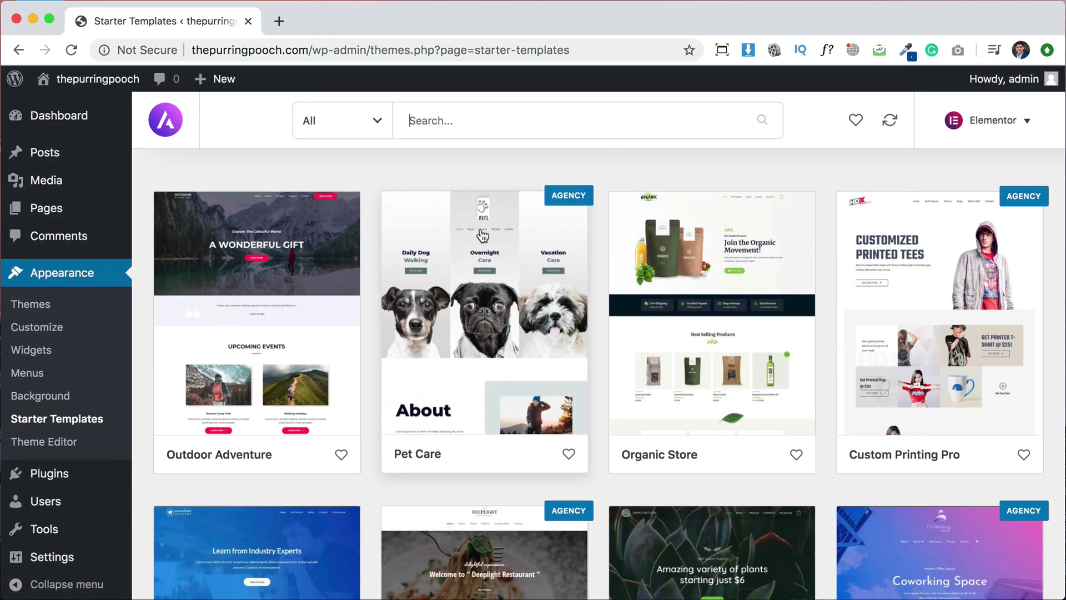
Filter the template library to show only Free templates.
{"action": "left_click", "coordinate": [396, 133]}
{"action": "left_click", "coordinate": [379, 134]}
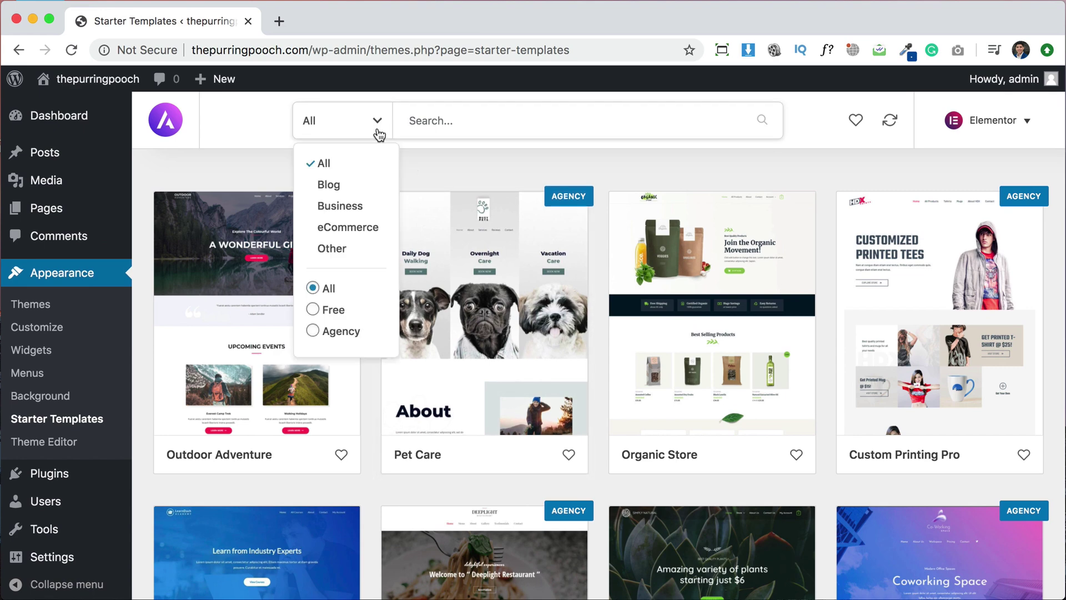
{"action": "left_click", "coordinate": [312, 309]}
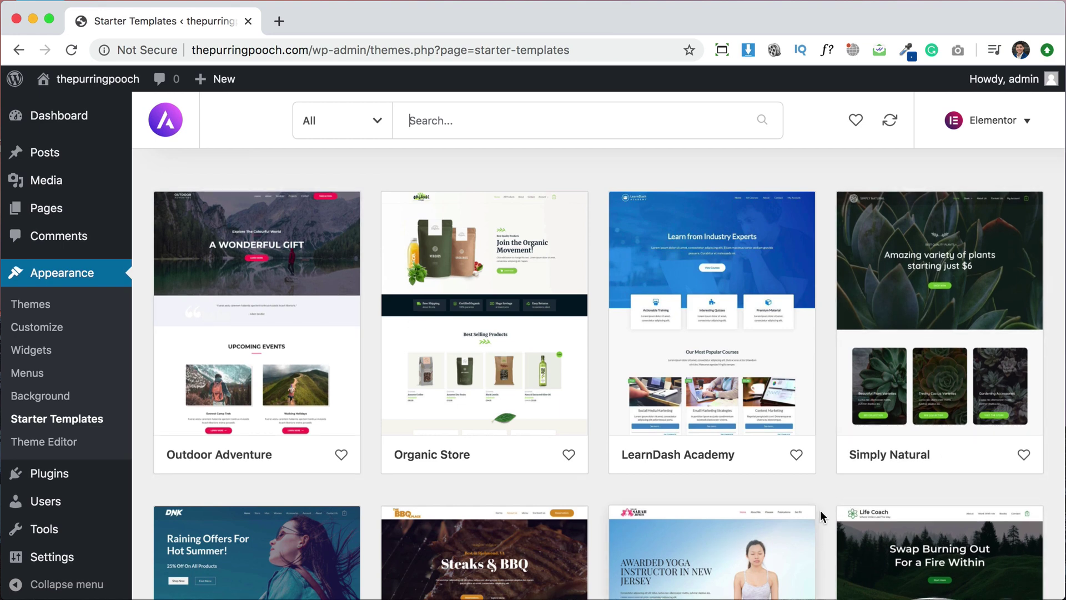
{"action": "scroll", "coordinate": [820, 513], "scroll_direction": "down", "scroll_amount": 6}
{"action": "scroll", "coordinate": [821, 515], "scroll_direction": "down", "scroll_amount": 6}
{"action": "scroll", "coordinate": [820, 511], "scroll_direction": "down", "scroll_amount": 6}
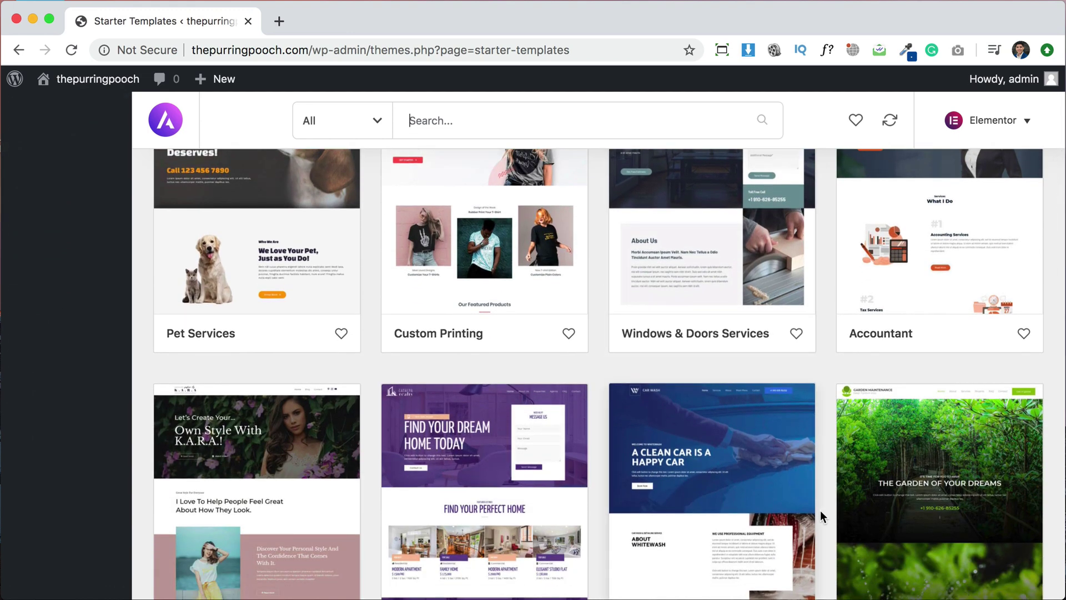
{"action": "scroll", "coordinate": [820, 511], "scroll_direction": "down", "scroll_amount": 3}
{"action": "scroll", "coordinate": [820, 511], "scroll_direction": "down", "scroll_amount": 5}
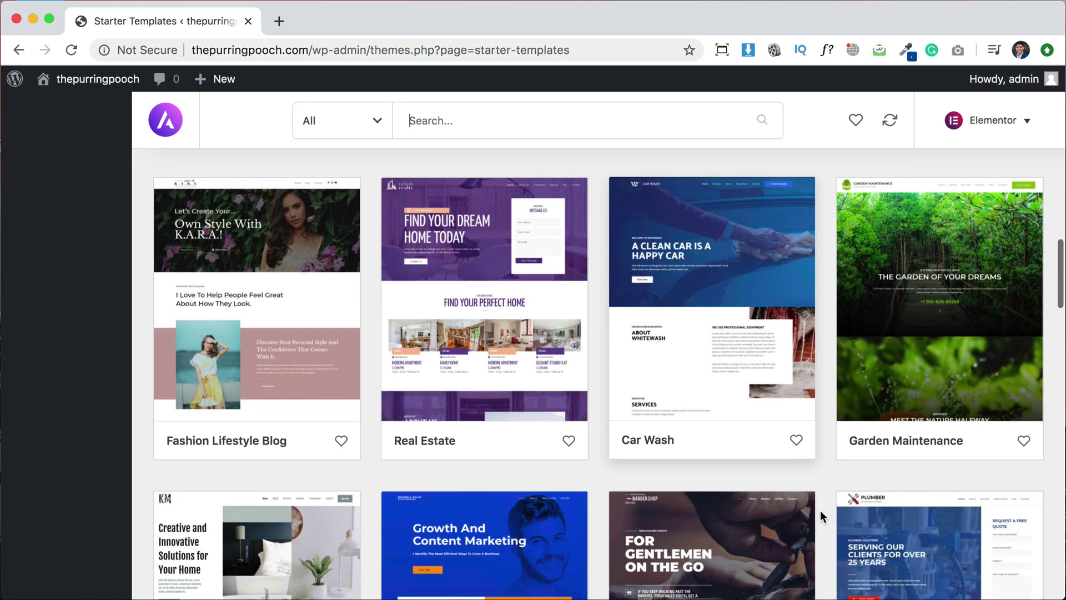
{"action": "scroll", "coordinate": [820, 511], "scroll_direction": "down", "scroll_amount": 5}
{"action": "scroll", "coordinate": [820, 510], "scroll_direction": "down", "scroll_amount": 4}
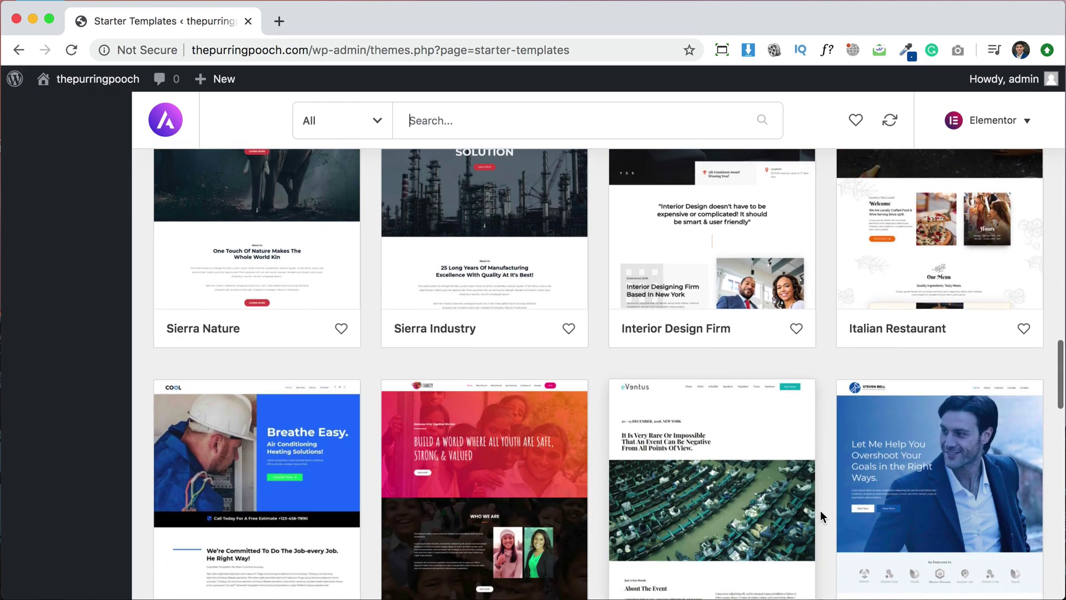
{"action": "scroll", "coordinate": [821, 511], "scroll_direction": "down", "scroll_amount": 3}
{"action": "scroll", "coordinate": [820, 511], "scroll_direction": "down", "scroll_amount": 3}
{"action": "scroll", "coordinate": [820, 510], "scroll_direction": "down", "scroll_amount": 3}
{"action": "scroll", "coordinate": [821, 511], "scroll_direction": "down", "scroll_amount": 1}
{"action": "scroll", "coordinate": [820, 510], "scroll_direction": "down", "scroll_amount": 3}
{"action": "scroll", "coordinate": [820, 511], "scroll_direction": "down", "scroll_amount": 2}
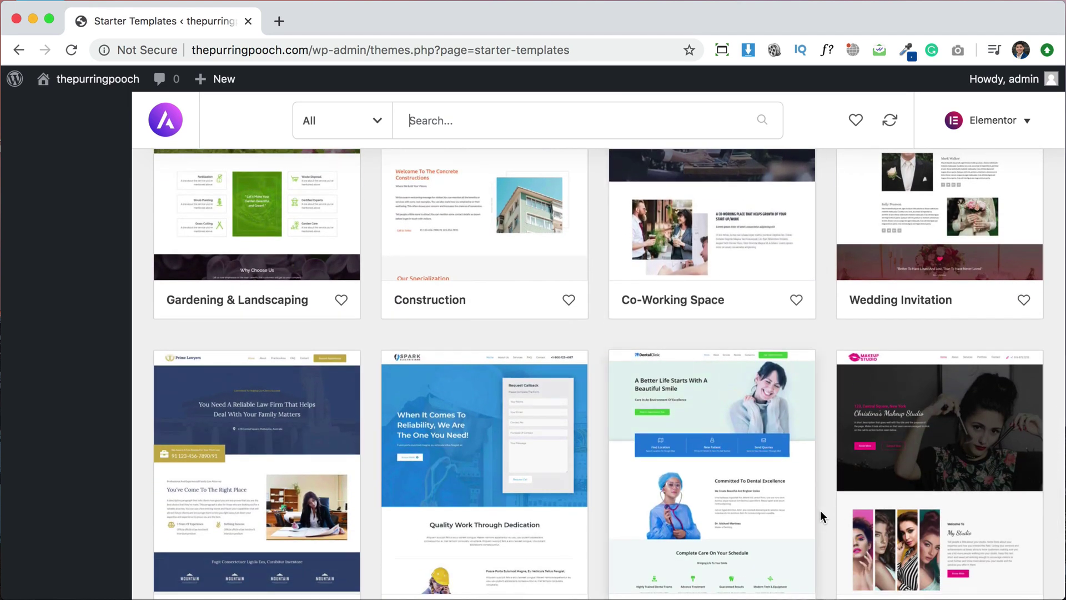
{"action": "scroll", "coordinate": [828, 512], "scroll_direction": "down", "scroll_amount": 2}
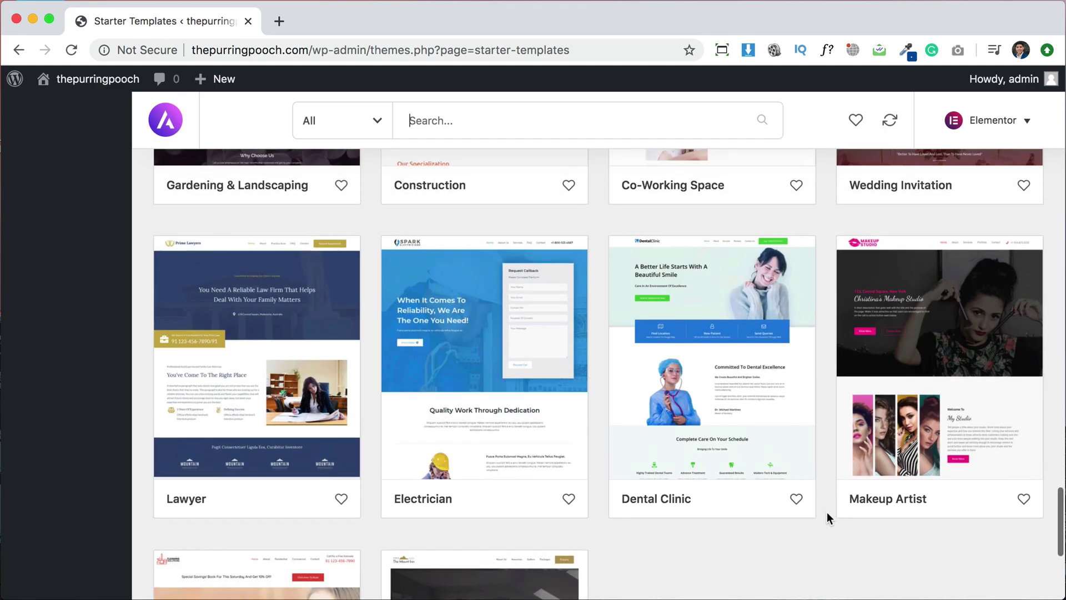
{"action": "scroll", "coordinate": [827, 512], "scroll_direction": "up", "scroll_amount": 15}
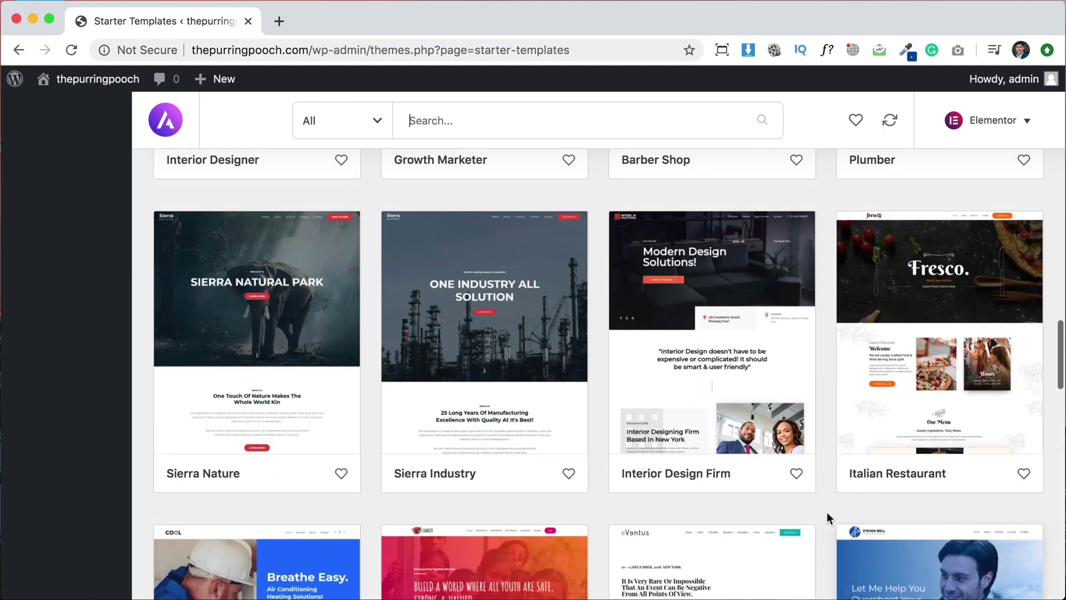
{"action": "scroll", "coordinate": [827, 518], "scroll_direction": "up", "scroll_amount": 5}
{"action": "scroll", "coordinate": [827, 517], "scroll_direction": "up", "scroll_amount": 5}
{"action": "scroll", "coordinate": [827, 512], "scroll_direction": "up", "scroll_amount": 5}
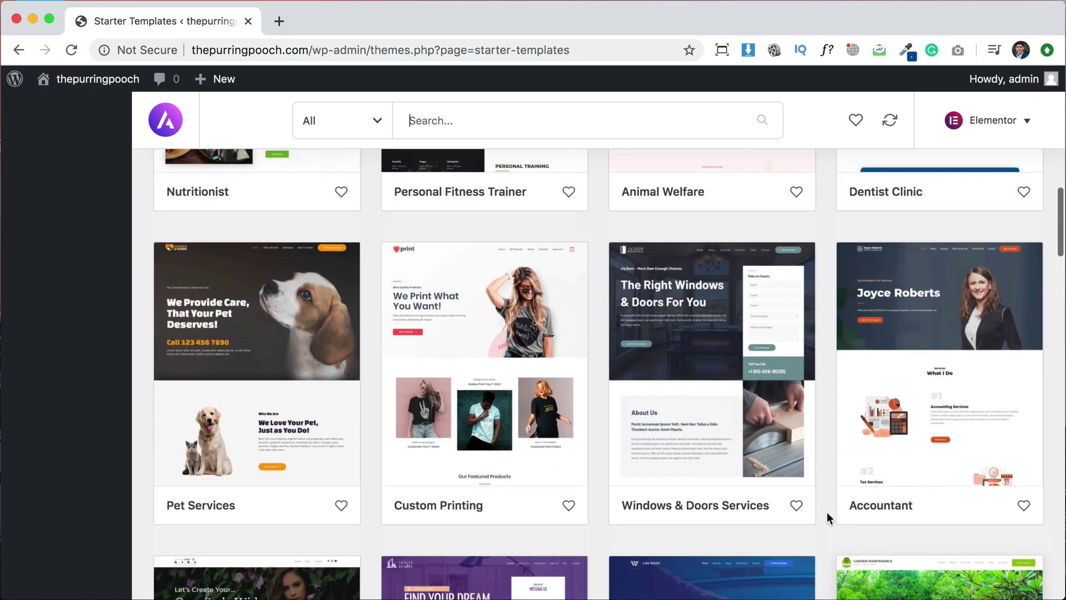
{"action": "scroll", "coordinate": [827, 512], "scroll_direction": "up", "scroll_amount": 5}
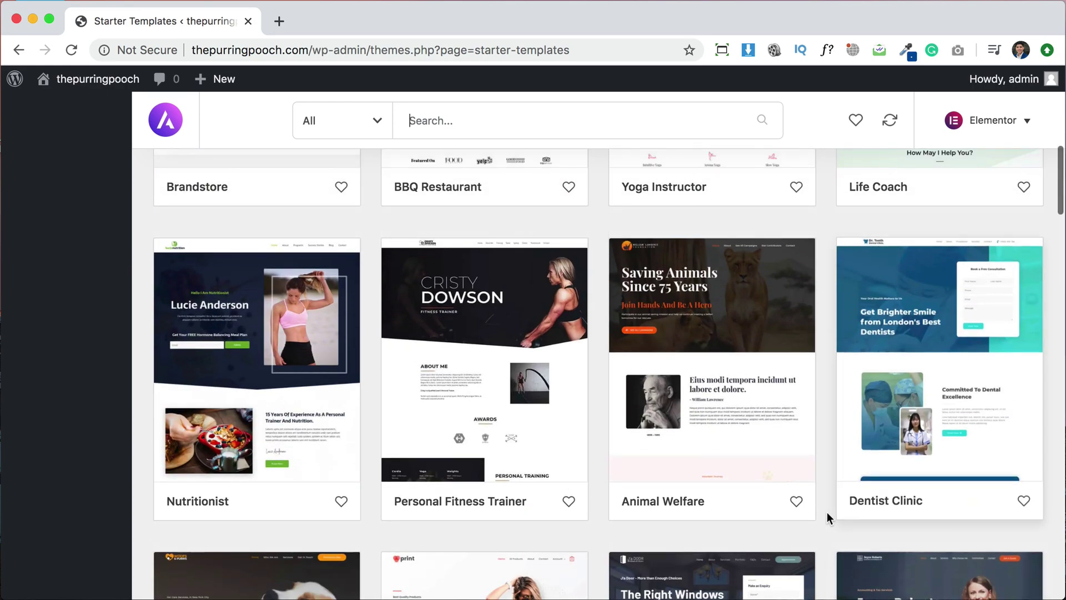
{"action": "scroll", "coordinate": [827, 511], "scroll_direction": "up", "scroll_amount": 4}
{"action": "scroll", "coordinate": [827, 512], "scroll_direction": "up", "scroll_amount": 6}
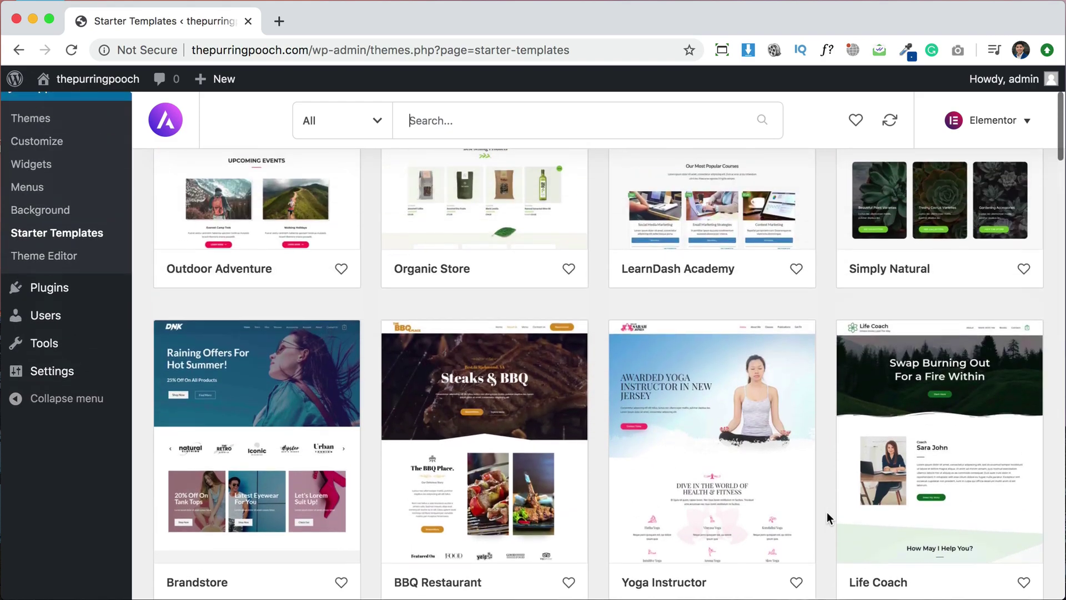
{"action": "scroll", "coordinate": [827, 511], "scroll_direction": "down", "scroll_amount": 15}
{"action": "scroll", "coordinate": [828, 514], "scroll_direction": "down", "scroll_amount": 3}
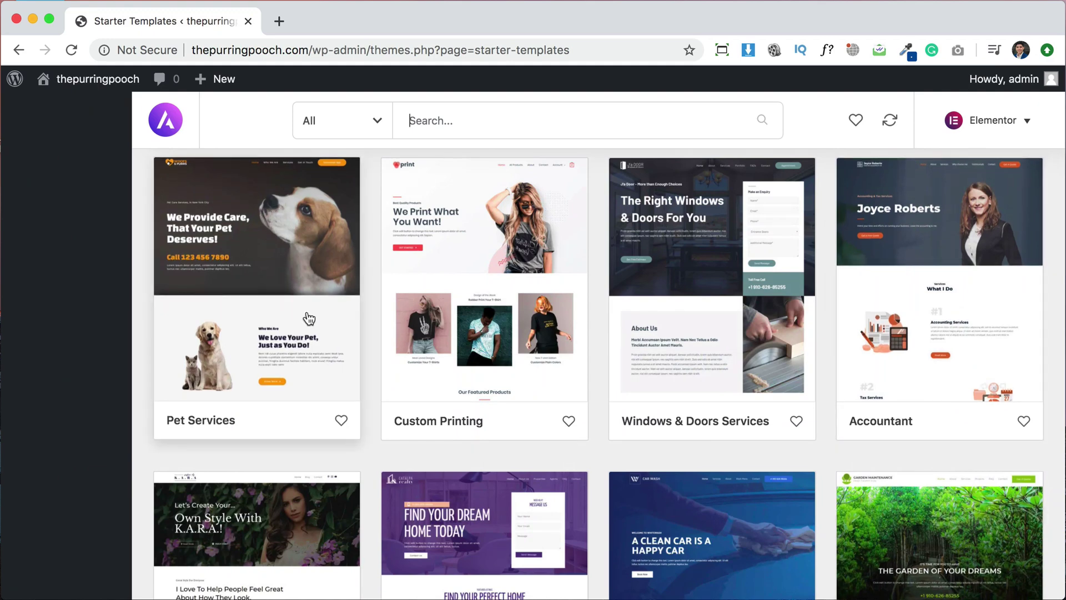
Open the Pet Services template and preview its About Us, Services and Contact Us pages.
{"action": "left_click", "coordinate": [235, 248]}
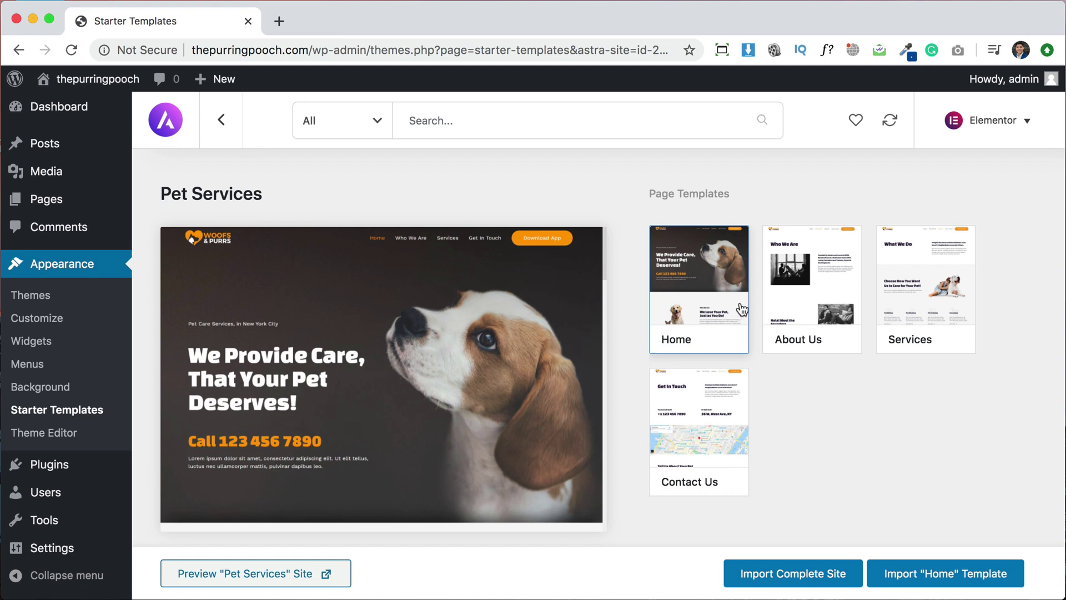
{"action": "left_click", "coordinate": [789, 293]}
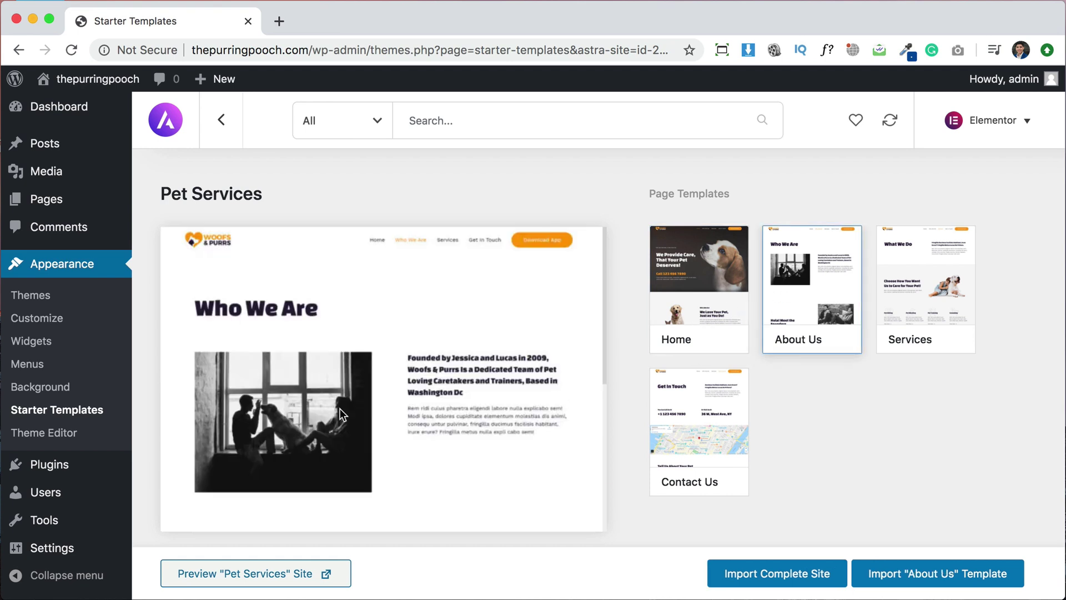
{"action": "left_click", "coordinate": [902, 283]}
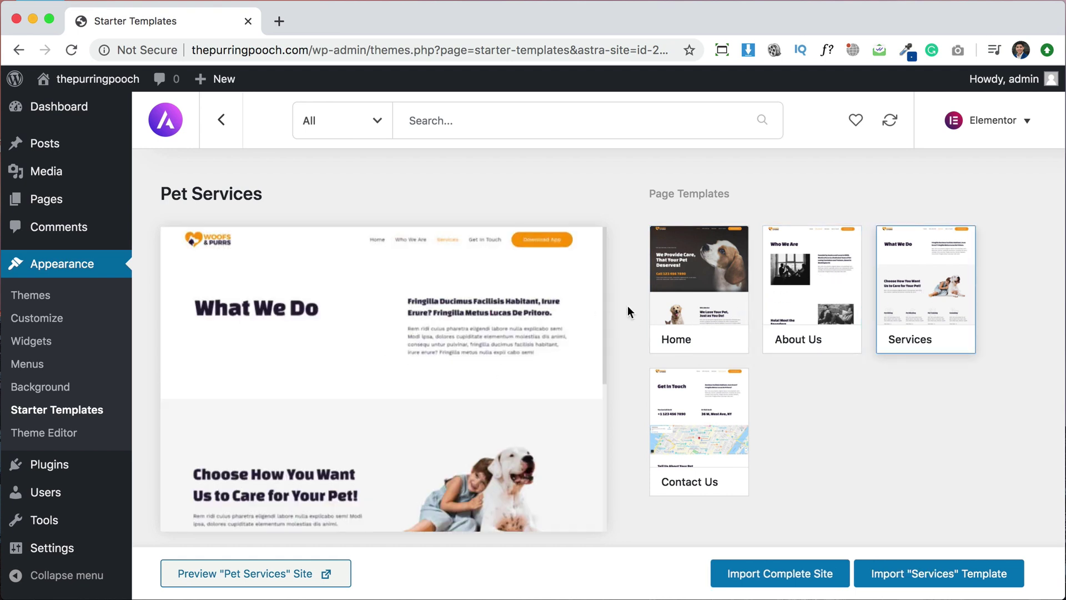
{"action": "left_click", "coordinate": [710, 447]}
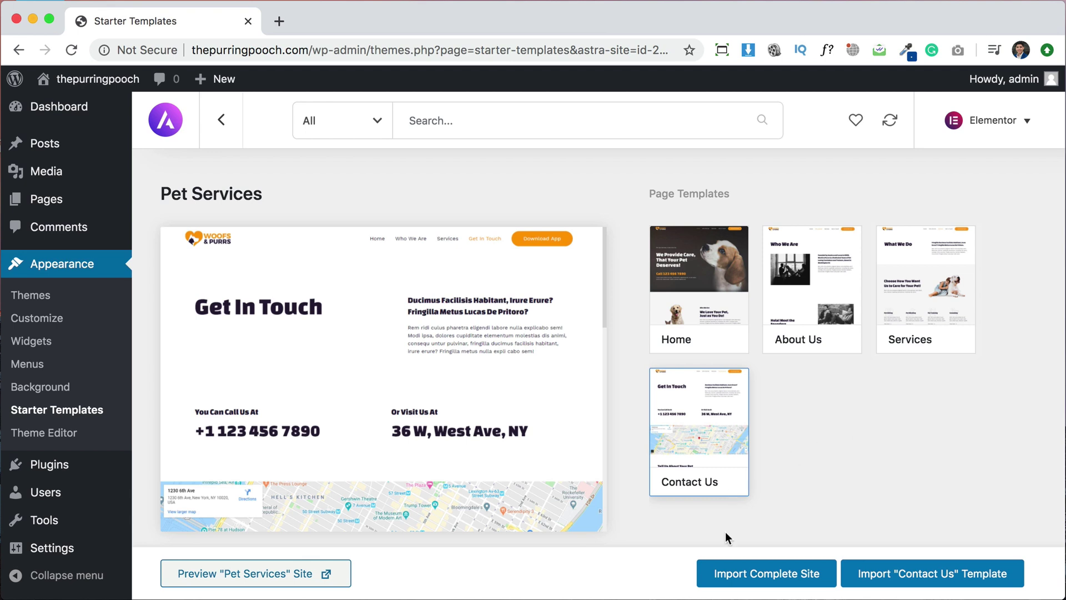
Import the complete Pet Services site, keeping the default import options.
{"action": "left_click", "coordinate": [754, 586]}
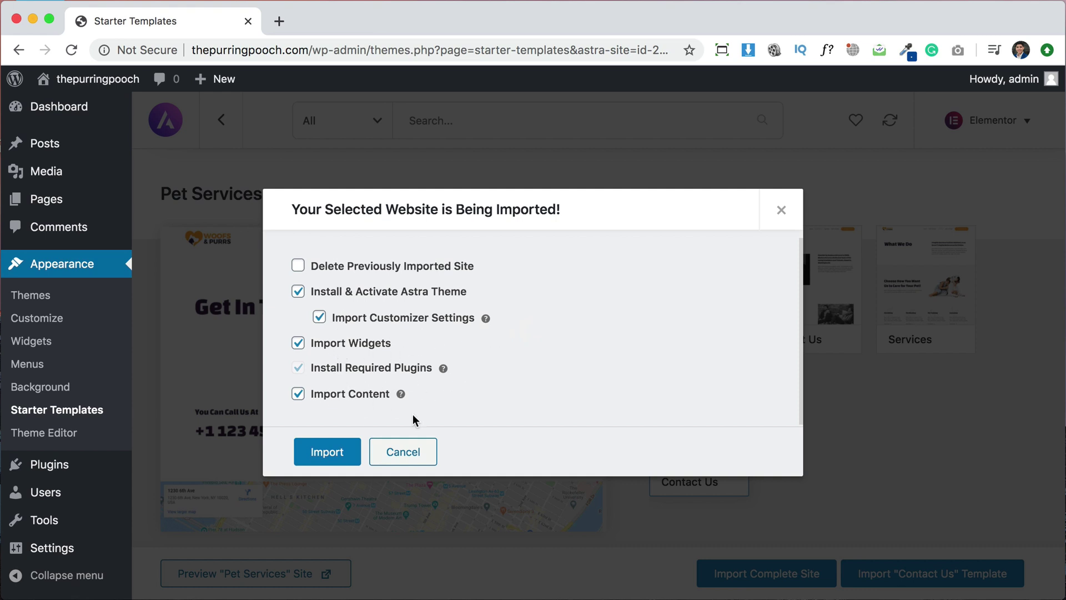
{"action": "left_click", "coordinate": [306, 459]}
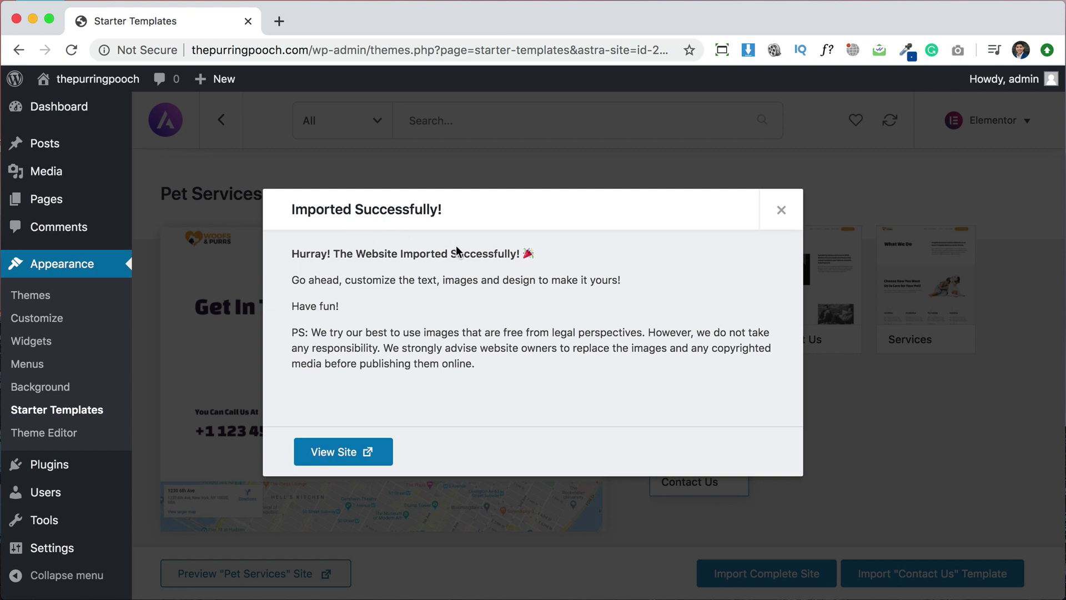
View the imported site in a new tab, scrolling the homepage to the footer and back.
{"action": "left_click", "coordinate": [347, 451]}
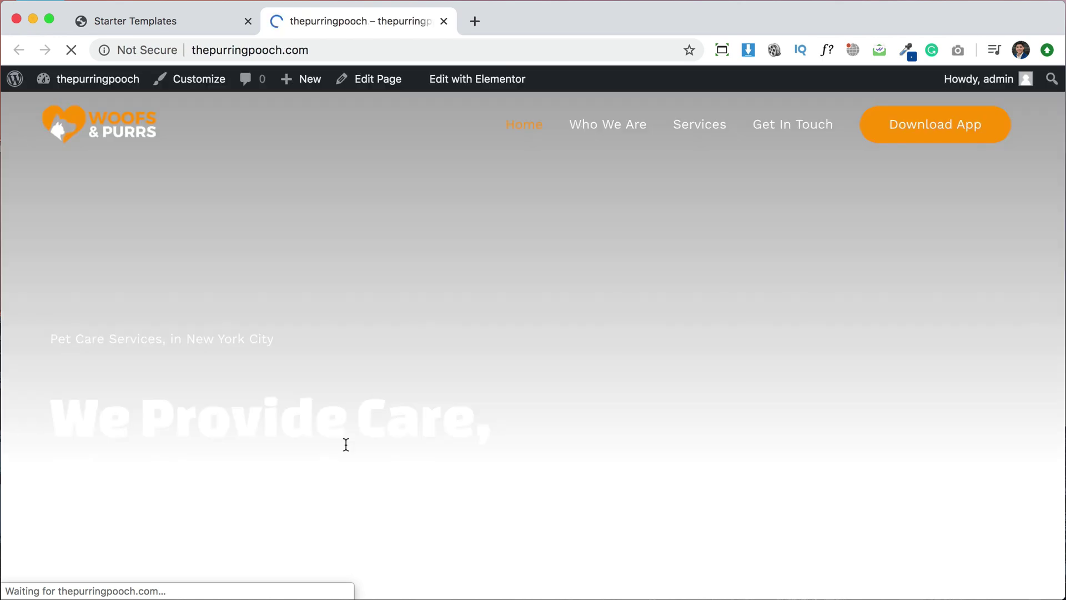
{"action": "scroll", "coordinate": [692, 337], "scroll_direction": "down", "scroll_amount": 10}
{"action": "scroll", "coordinate": [692, 335], "scroll_direction": "down", "scroll_amount": 12}
{"action": "scroll", "coordinate": [692, 335], "scroll_direction": "down", "scroll_amount": 5}
{"action": "scroll", "coordinate": [857, 408], "scroll_direction": "down", "scroll_amount": 6}
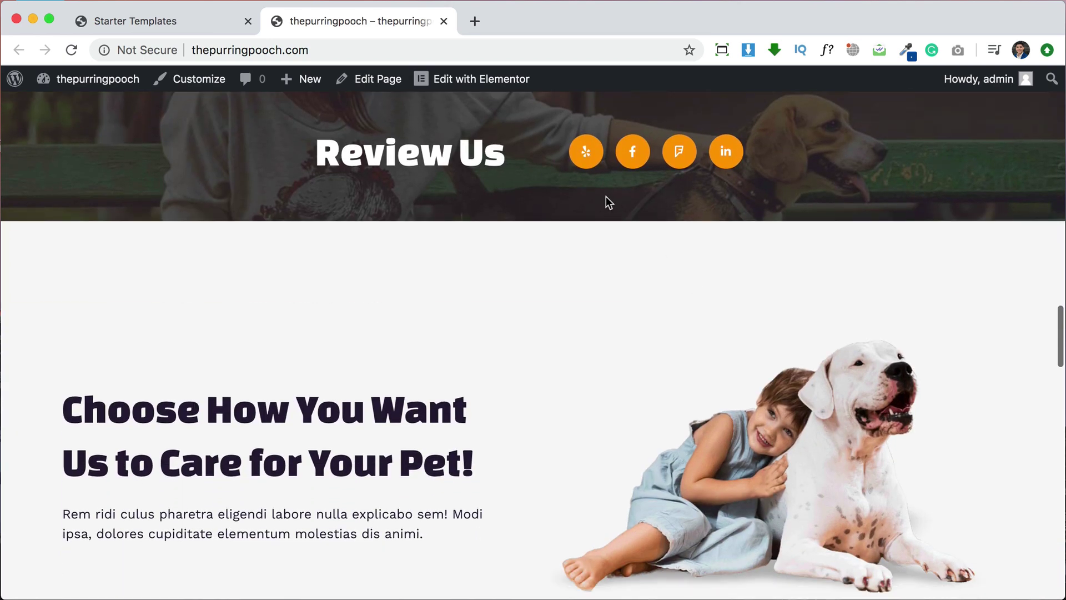
{"action": "scroll", "coordinate": [639, 455], "scroll_direction": "down", "scroll_amount": 3}
{"action": "scroll", "coordinate": [631, 463], "scroll_direction": "down", "scroll_amount": 3}
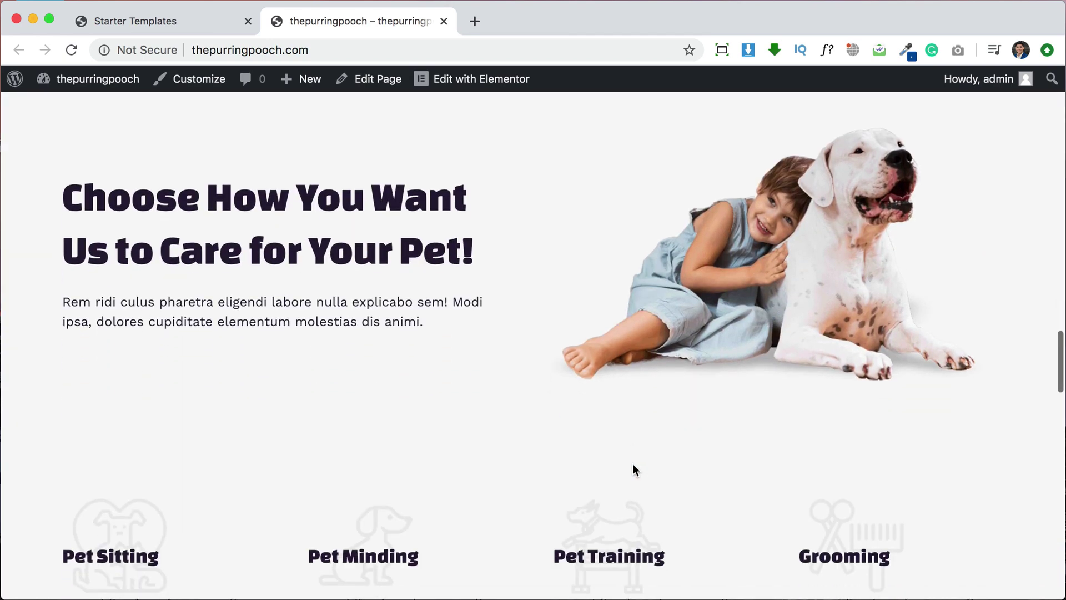
{"action": "scroll", "coordinate": [405, 366], "scroll_direction": "down", "scroll_amount": 5}
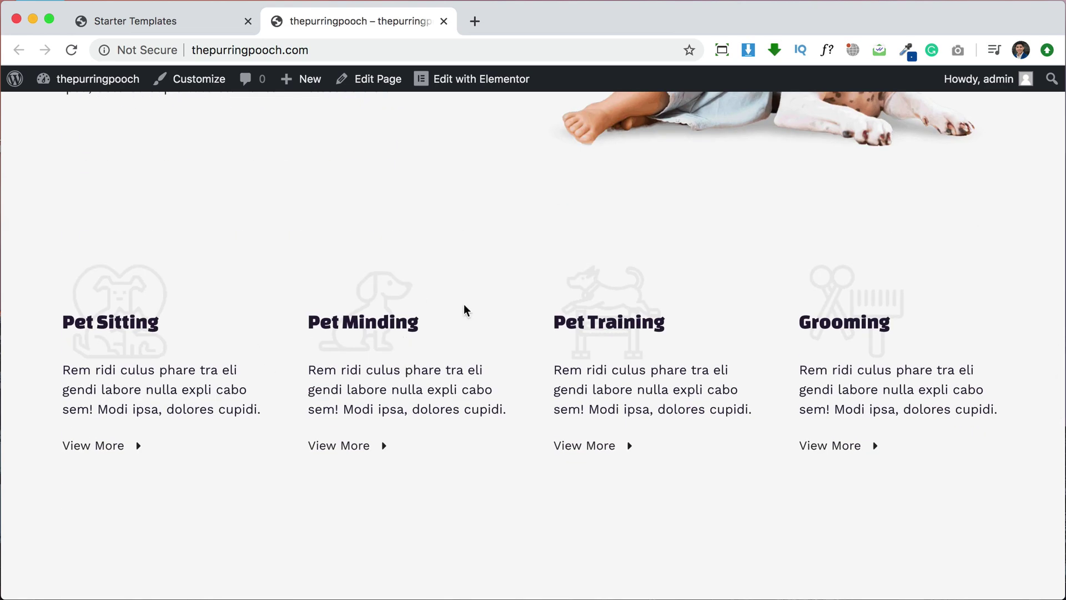
{"action": "scroll", "coordinate": [544, 333], "scroll_direction": "down", "scroll_amount": 10}
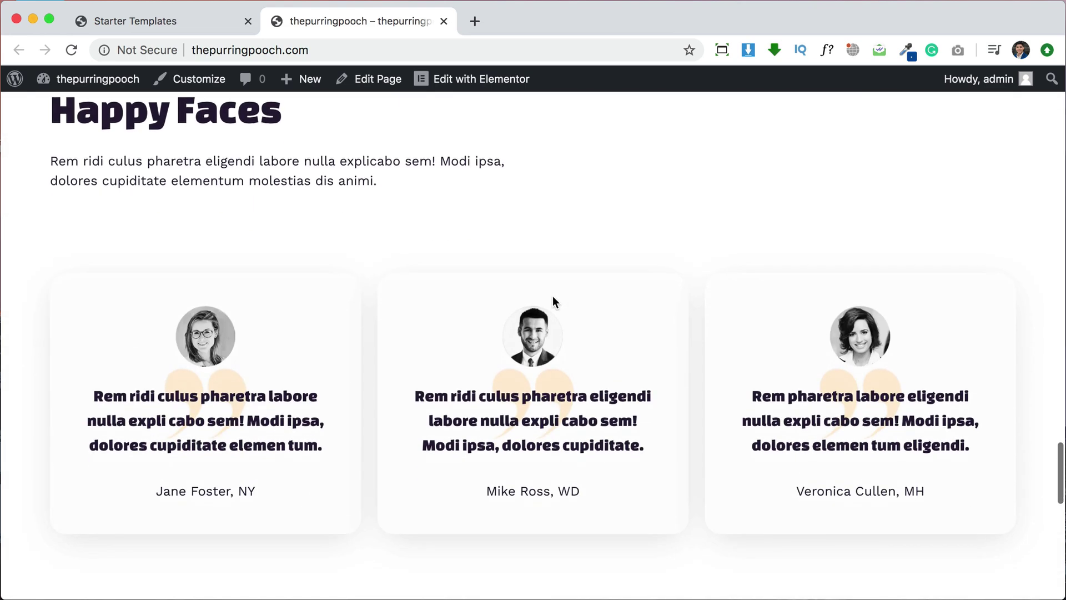
{"action": "scroll", "coordinate": [650, 289], "scroll_direction": "down", "scroll_amount": 10}
{"action": "scroll", "coordinate": [682, 311], "scroll_direction": "down", "scroll_amount": 5}
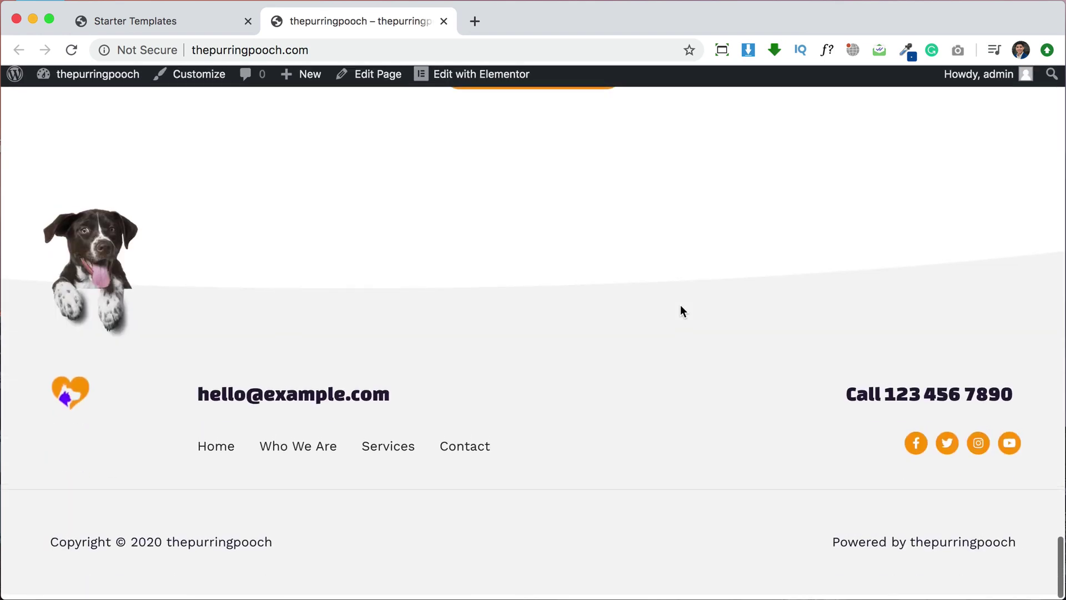
{"action": "scroll", "coordinate": [834, 298], "scroll_direction": "up", "scroll_amount": 20}
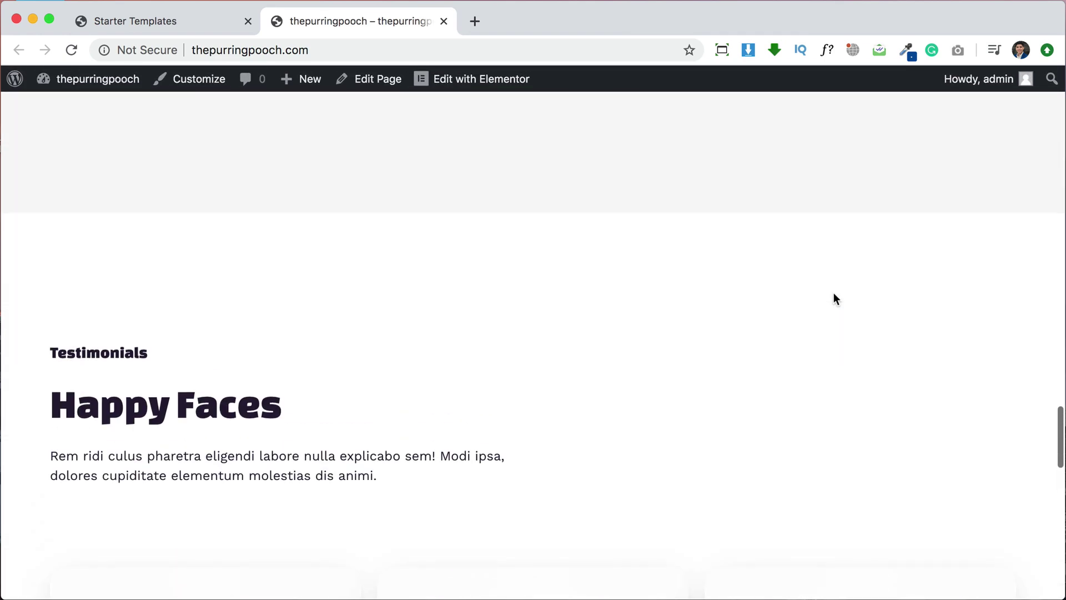
{"action": "scroll", "coordinate": [833, 298], "scroll_direction": "up", "scroll_amount": 15}
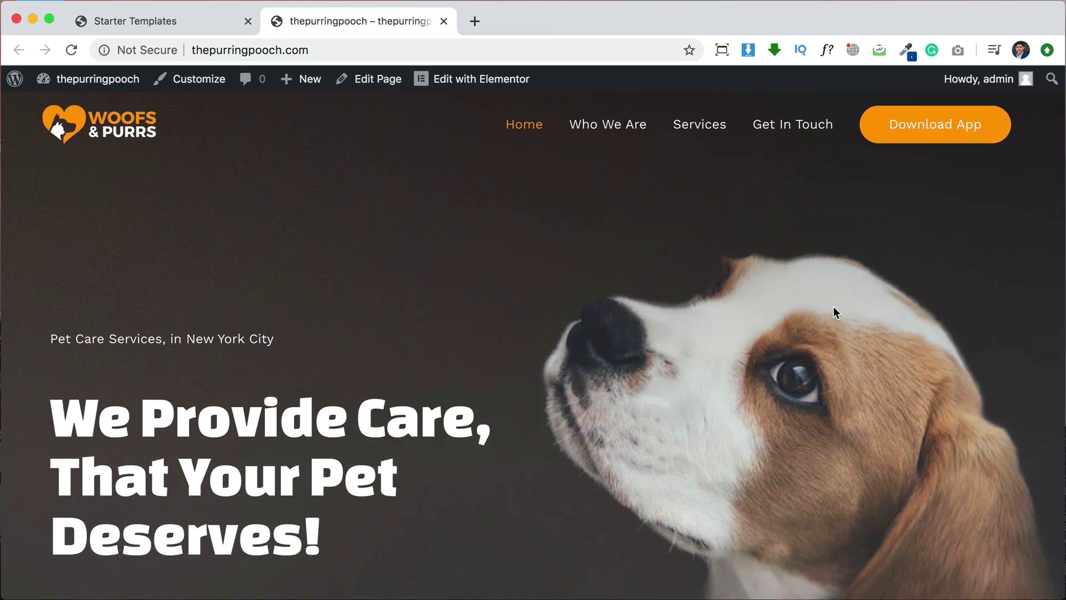
{"action": "mouse_move", "coordinate": [491, 84]}
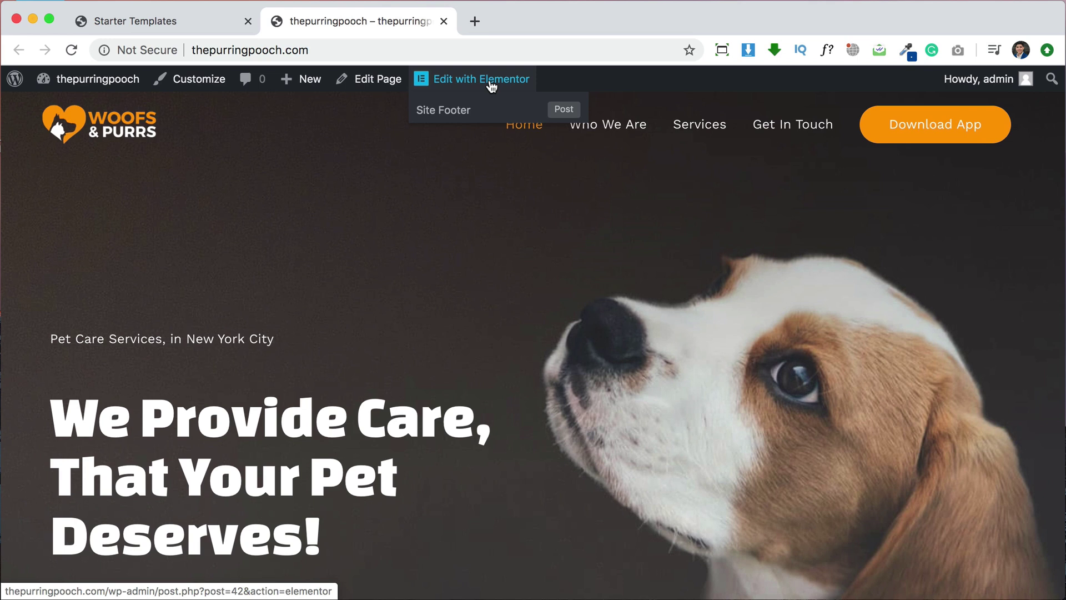
In Elementor, replace the top tagline with 'The best products to make your pets happy!'.
{"action": "left_click", "coordinate": [490, 83]}
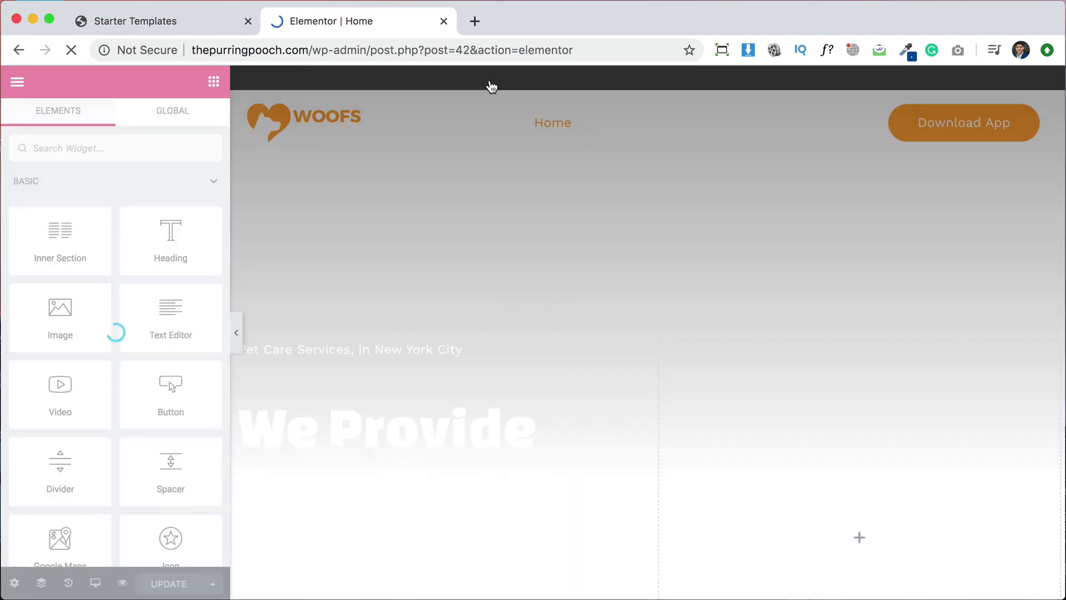
{"action": "scroll", "coordinate": [490, 369], "scroll_direction": "down", "scroll_amount": 3}
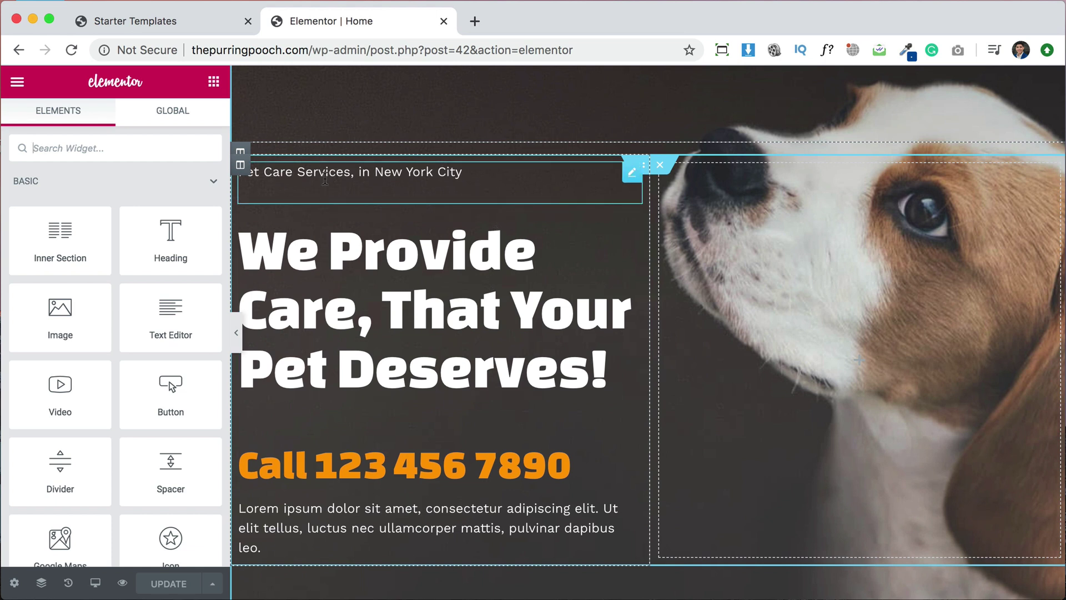
{"action": "left_click", "coordinate": [474, 187]}
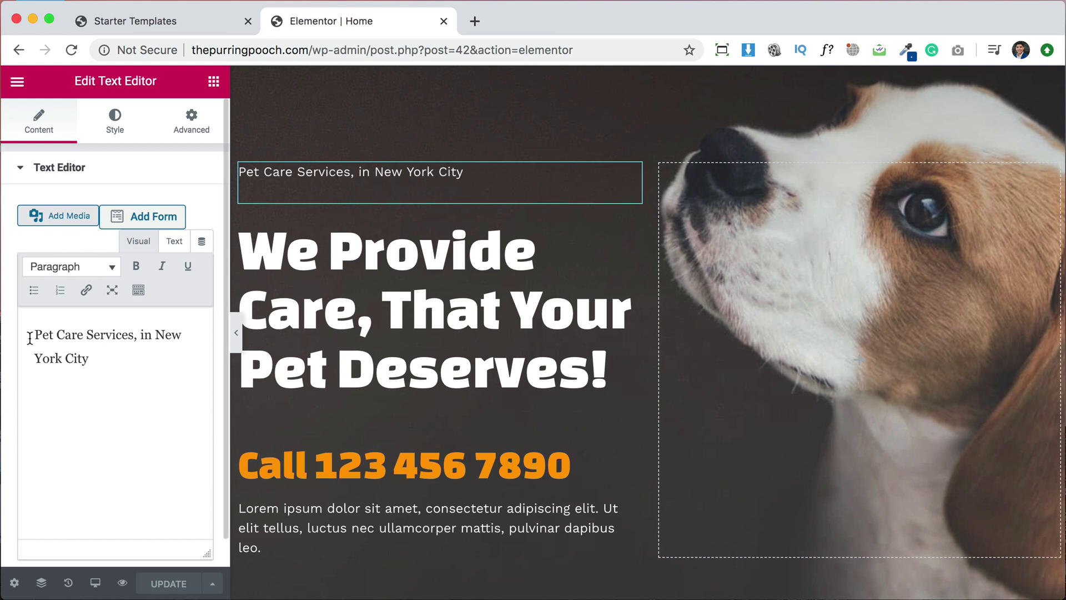
{"action": "left_click_drag", "start_coordinate": [109, 356], "coordinate": [24, 322]}
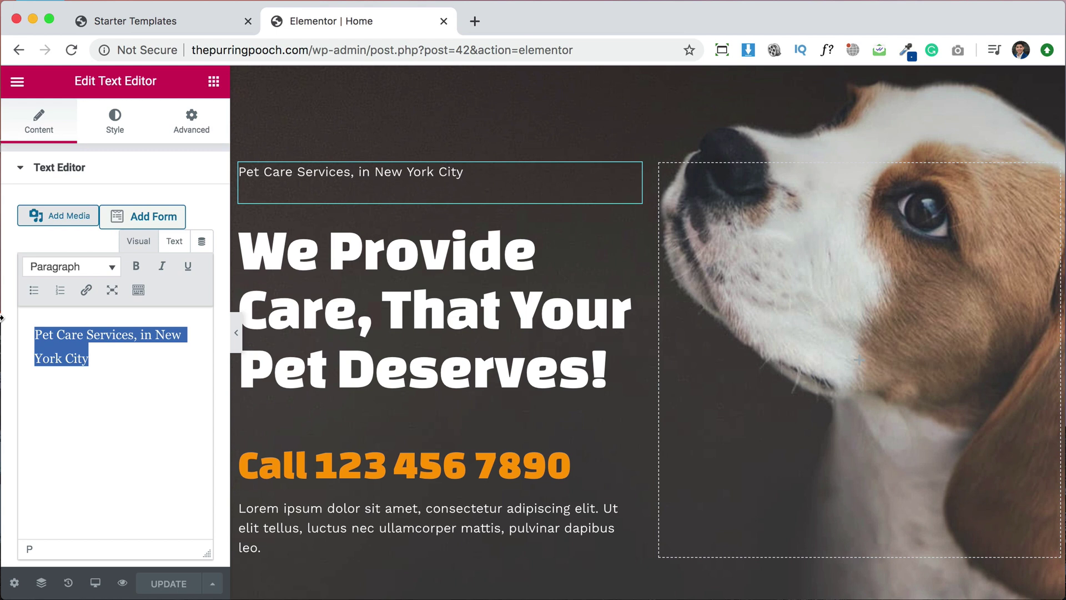
{"action": "type", "text": "The bes"}
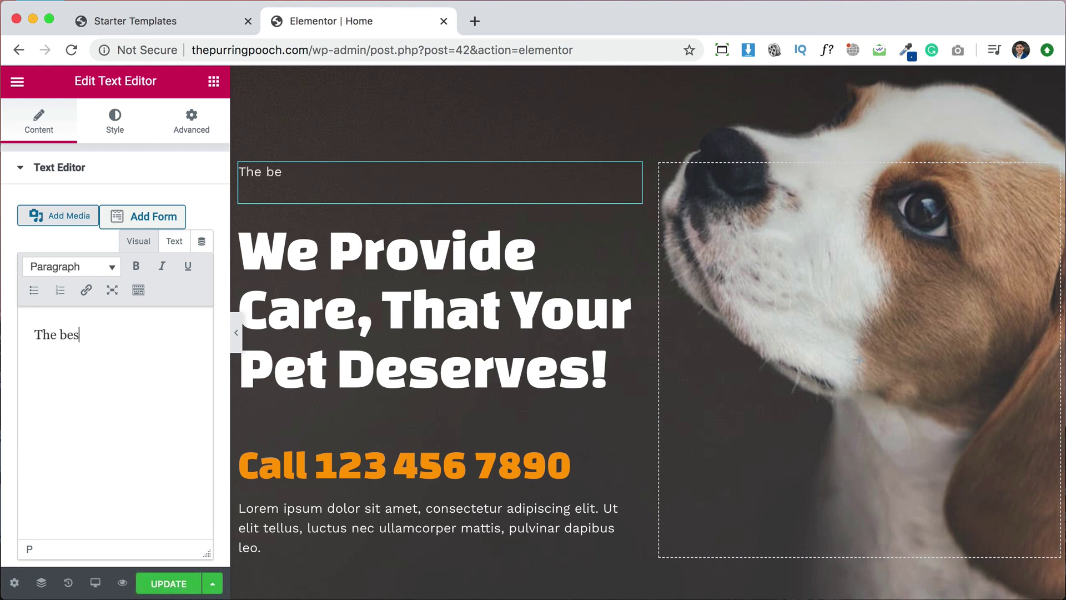
{"action": "type", "text": "t product"}
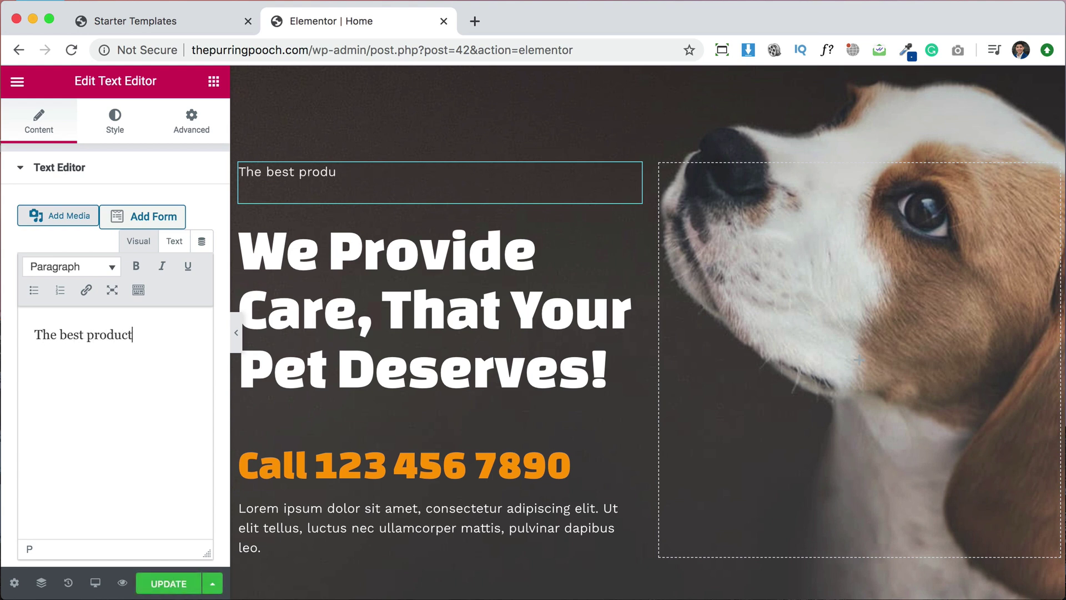
{"action": "type", "text": "s to make your pew"}
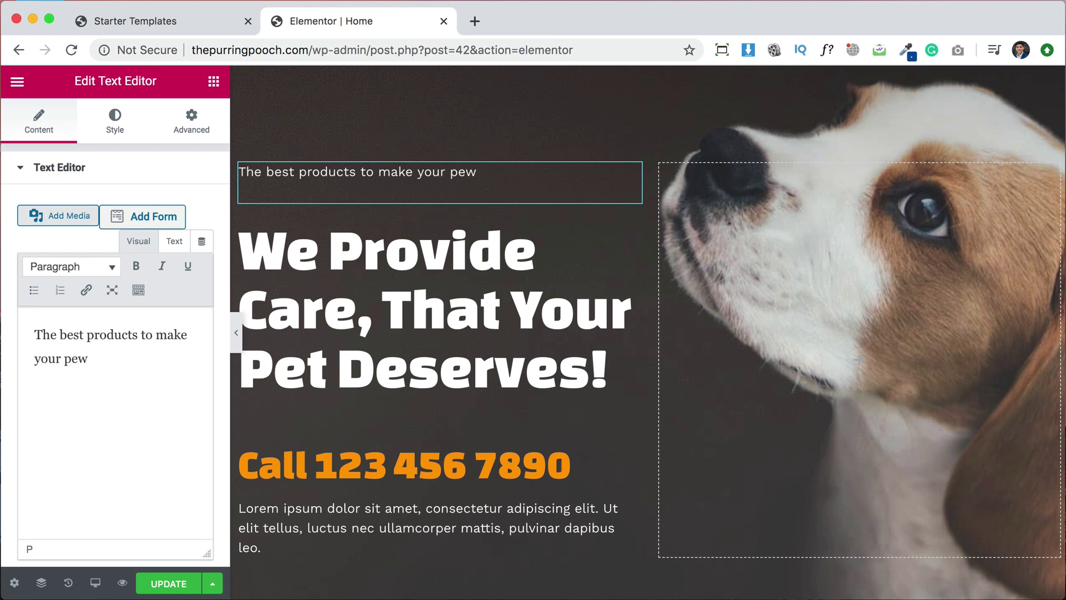
{"action": "key", "text": "BackSpace"}
{"action": "type", "text": "ts happy!"}
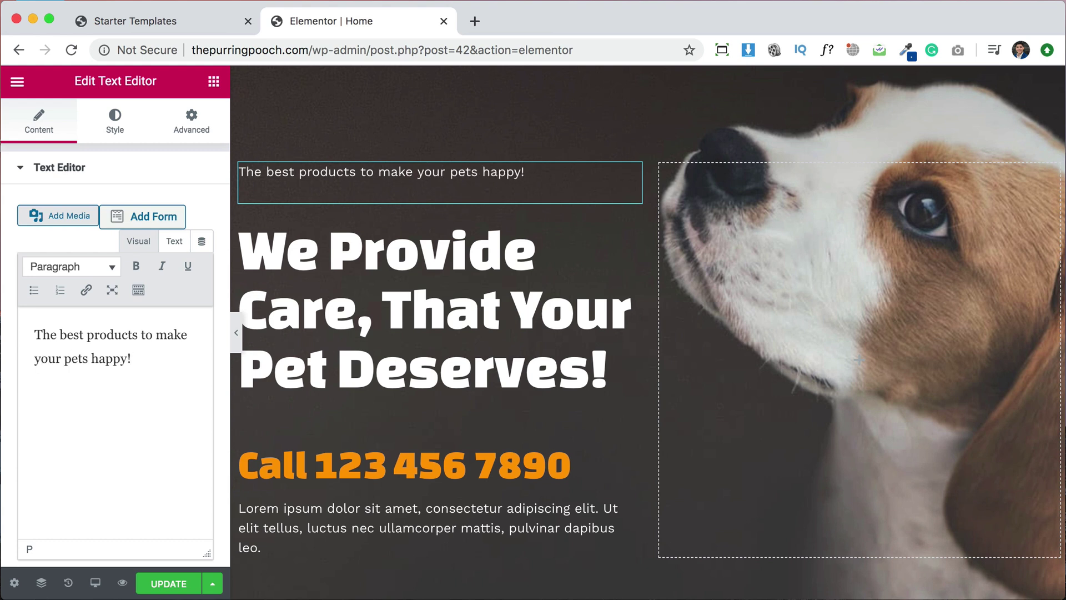
Change the hero headline to 'We love our pets!'.
{"action": "left_click", "coordinate": [256, 311]}
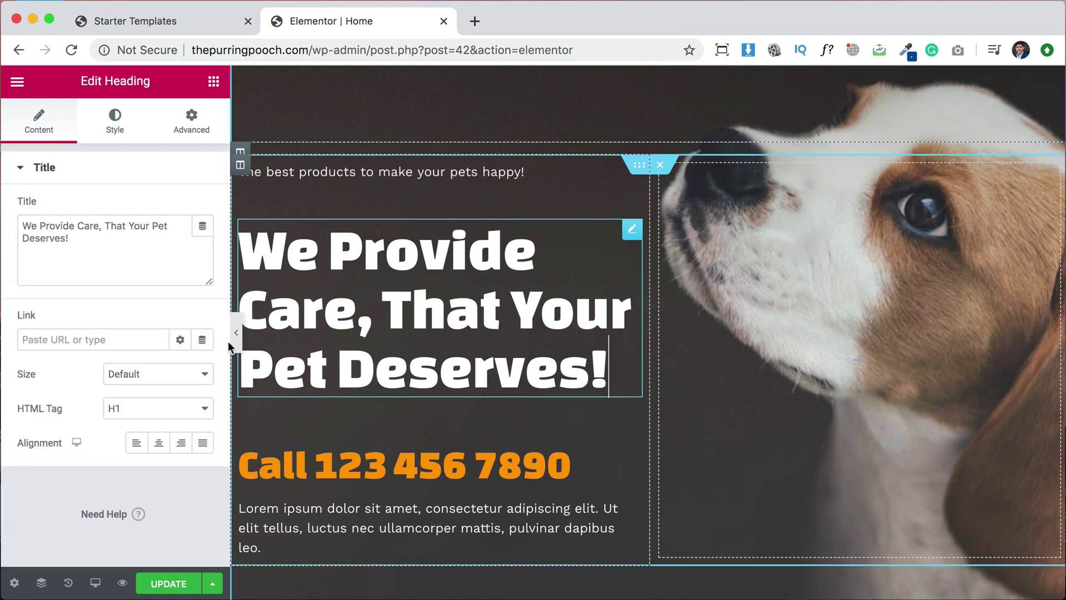
{"action": "left_click", "coordinate": [120, 249]}
{"action": "key", "text": "super+a"}
{"action": "type", "text": "W"}
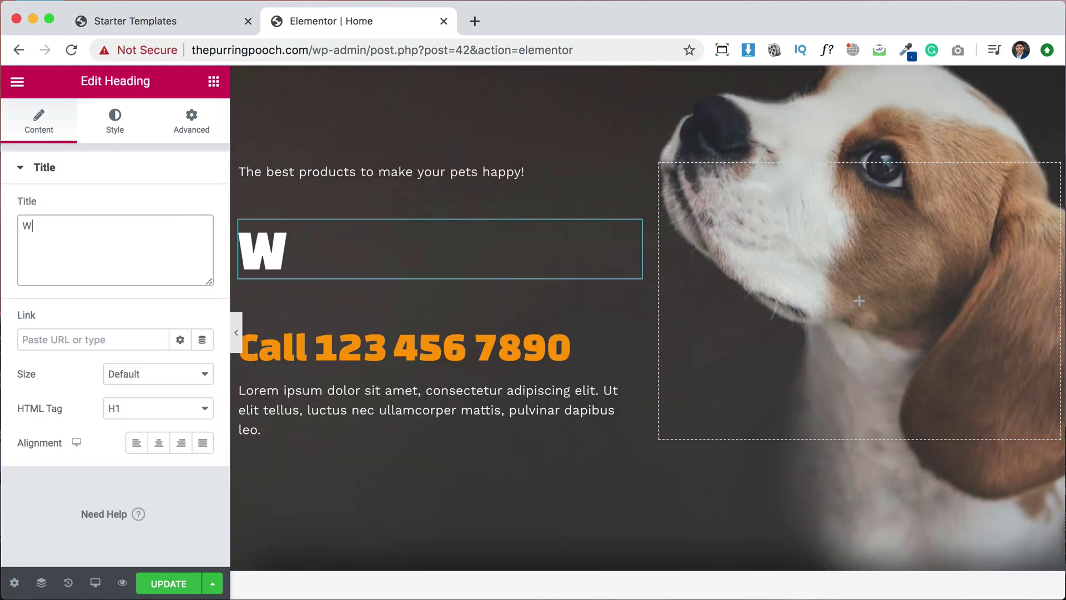
{"action": "type", "text": "e love "}
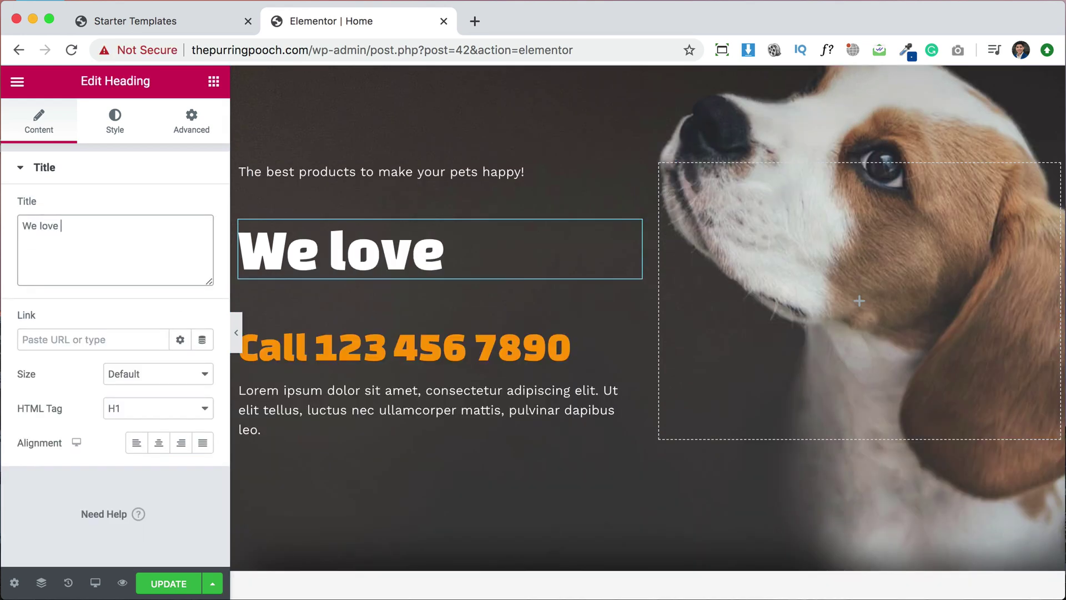
{"action": "type", "text": "our pets!"}
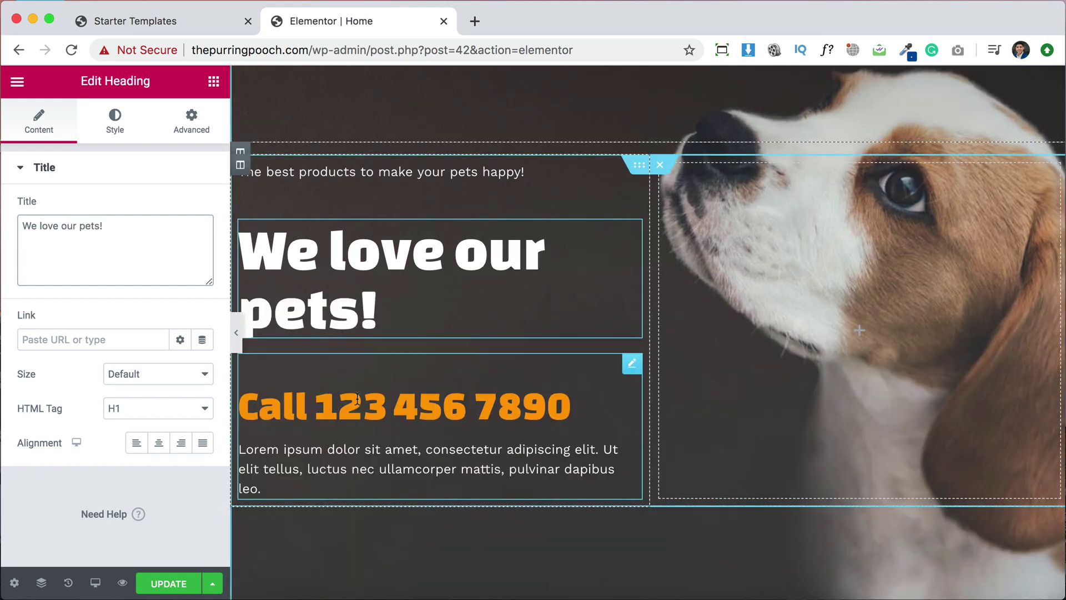
{"action": "scroll", "coordinate": [357, 400], "scroll_direction": "down", "scroll_amount": 1}
{"action": "left_click", "coordinate": [411, 375]}
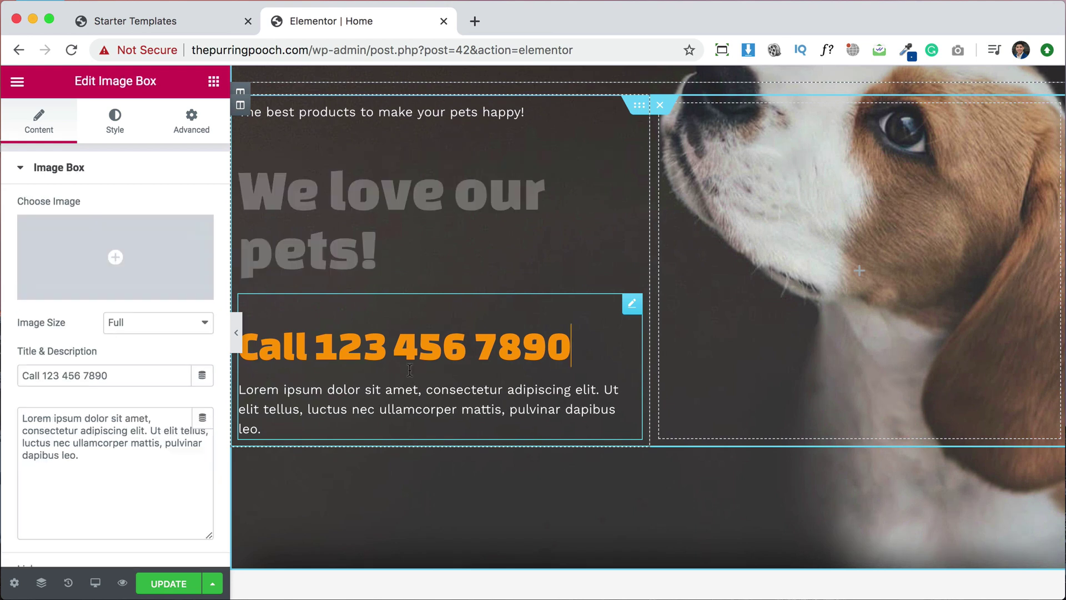
{"action": "scroll", "coordinate": [131, 311], "scroll_direction": "down", "scroll_amount": 1}
{"action": "left_click", "coordinate": [122, 326]}
{"action": "key", "text": "super+a"}
{"action": "type", "text": "Sho"}
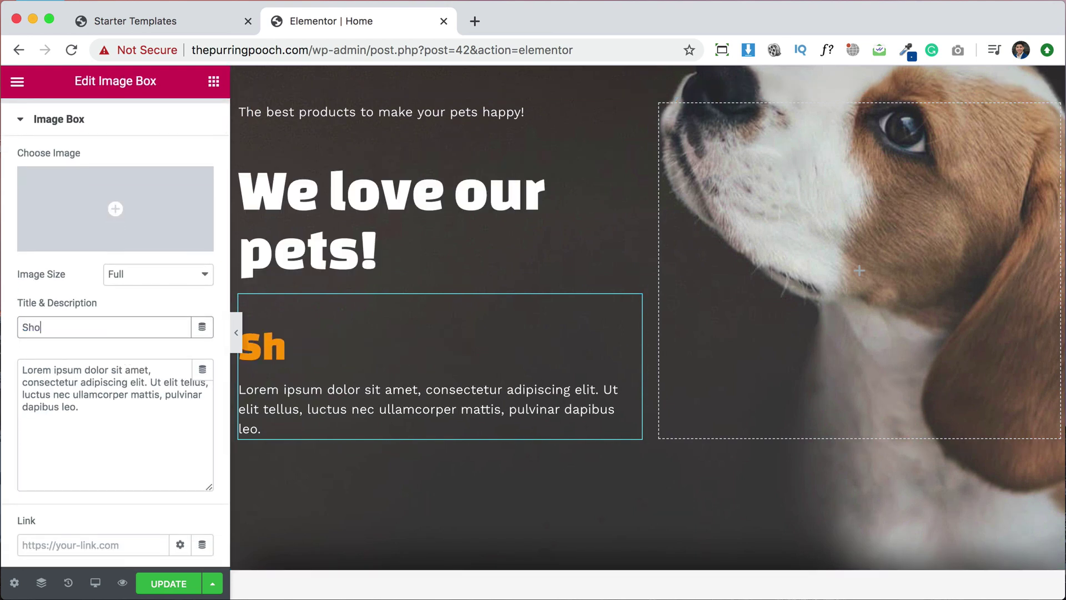
{"action": "type", "text": "p Today!"}
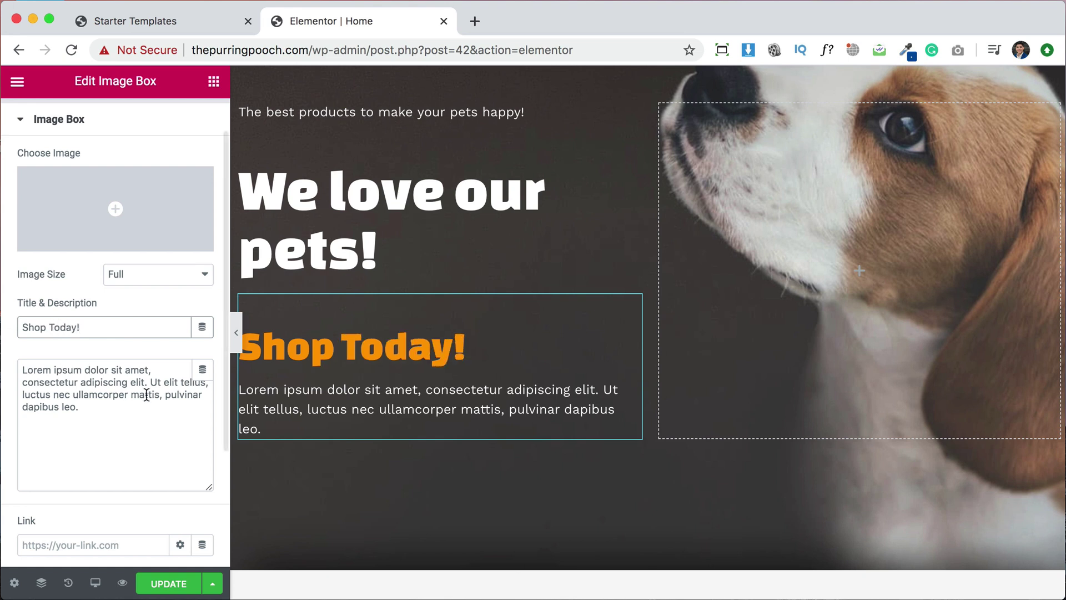
Delete the image box's lorem ipsum description text.
{"action": "left_click", "coordinate": [102, 423]}
{"action": "key", "text": "super+a"}
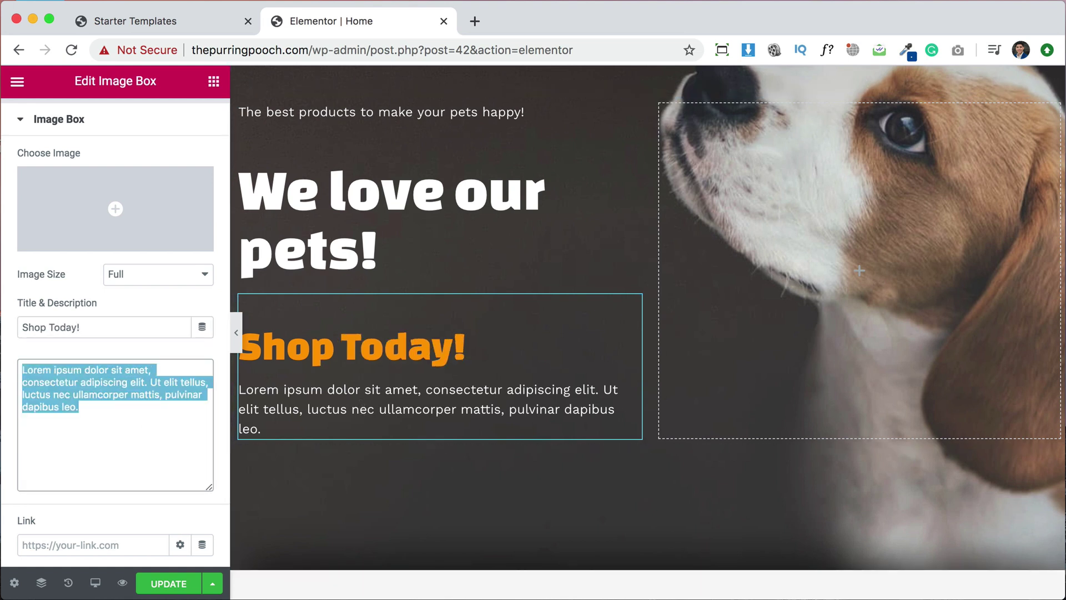
{"action": "key", "text": "BackSpace"}
{"action": "scroll", "coordinate": [615, 446], "scroll_direction": "down", "scroll_amount": 9}
Relabel the Know More button to 'Shop Now' and point its link to /shop.
{"action": "left_click", "coordinate": [738, 212]}
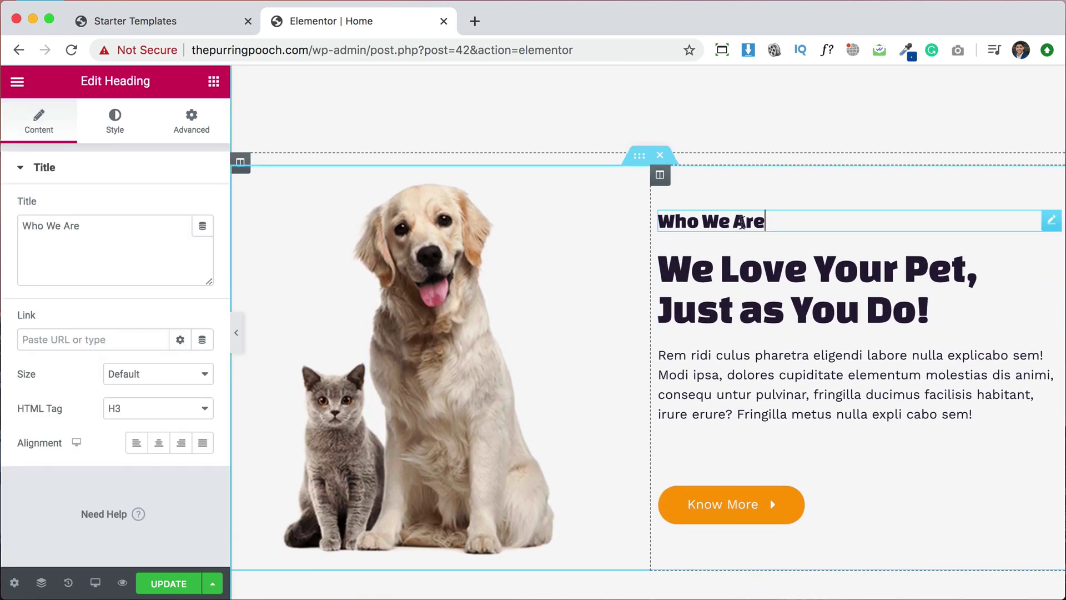
{"action": "left_click", "coordinate": [763, 278]}
{"action": "left_click", "coordinate": [780, 368]}
{"action": "left_click", "coordinate": [721, 504]}
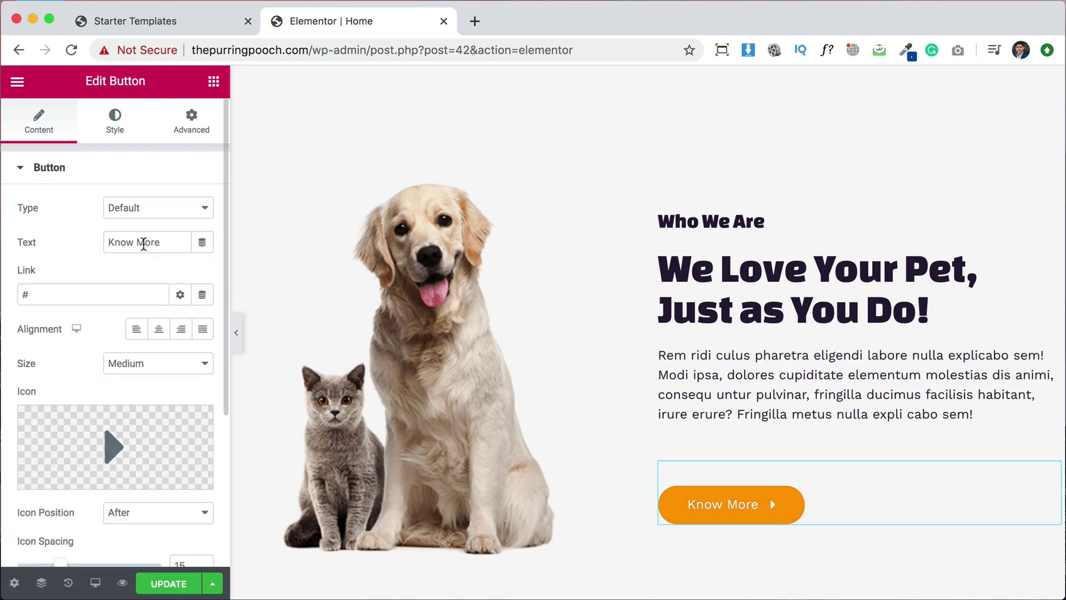
{"action": "left_click_drag", "start_coordinate": [167, 246], "coordinate": [43, 253]}
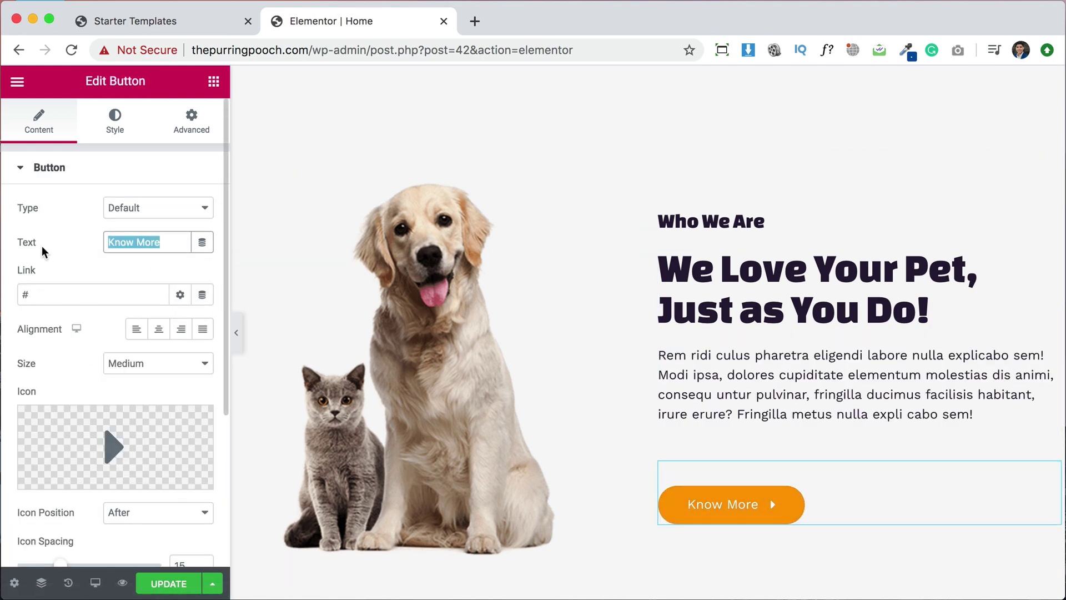
{"action": "type", "text": "Sho"}
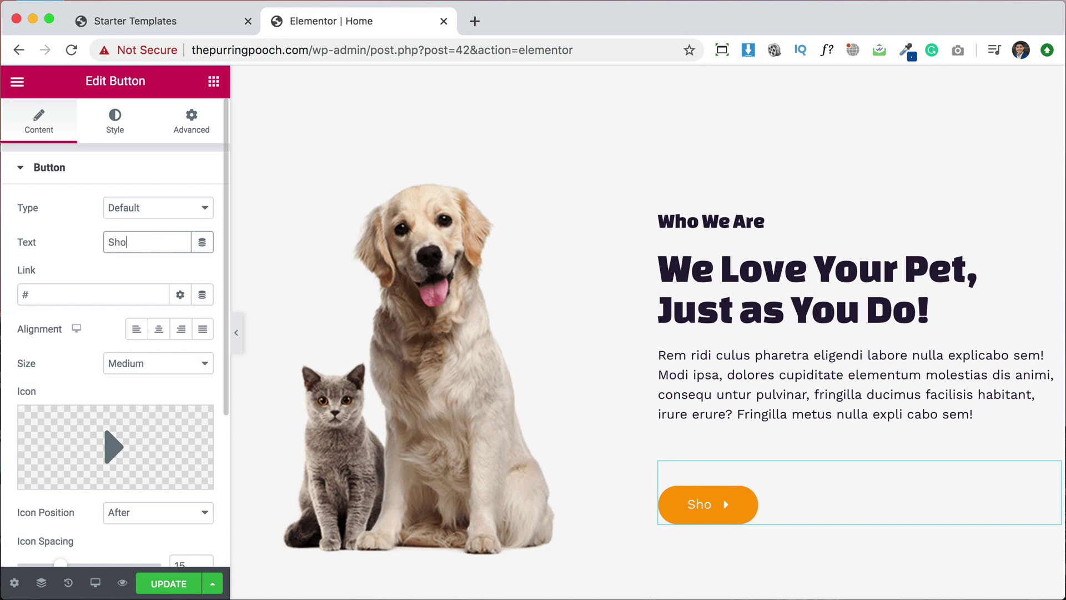
{"action": "type", "text": "p Now"}
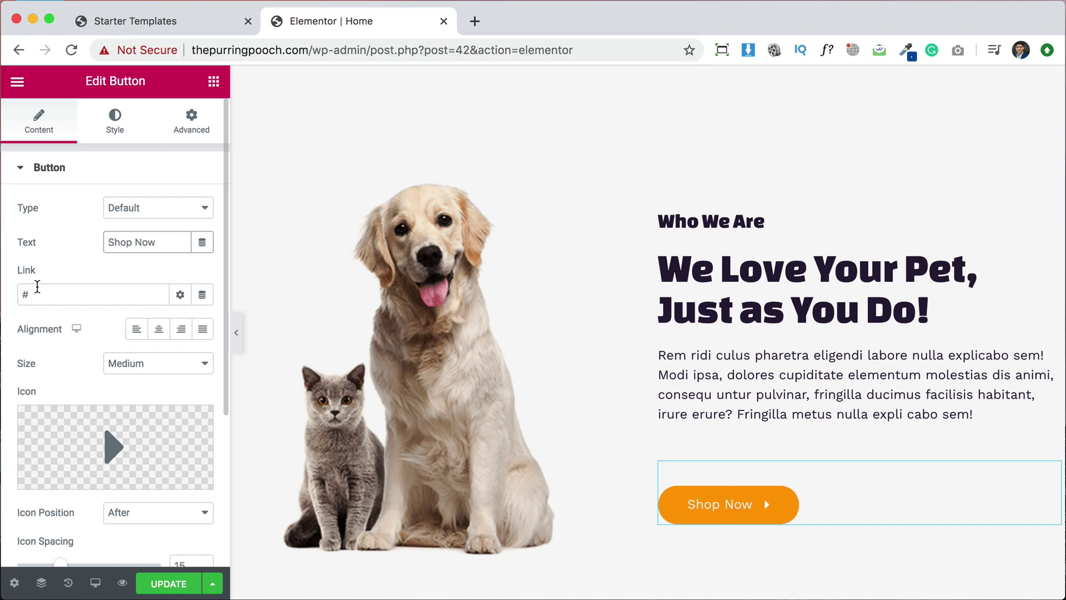
{"action": "double_click", "coordinate": [37, 287]}
{"action": "type", "text": "/shop"}
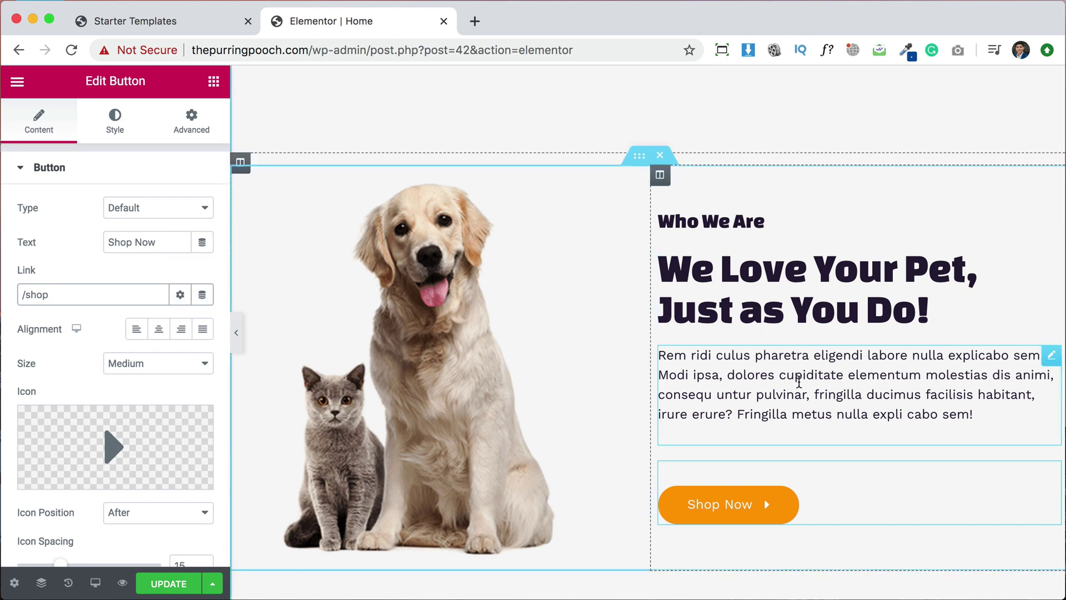
Delete the 'Who We Are' heading from the section.
{"action": "right_click", "coordinate": [1050, 362]}
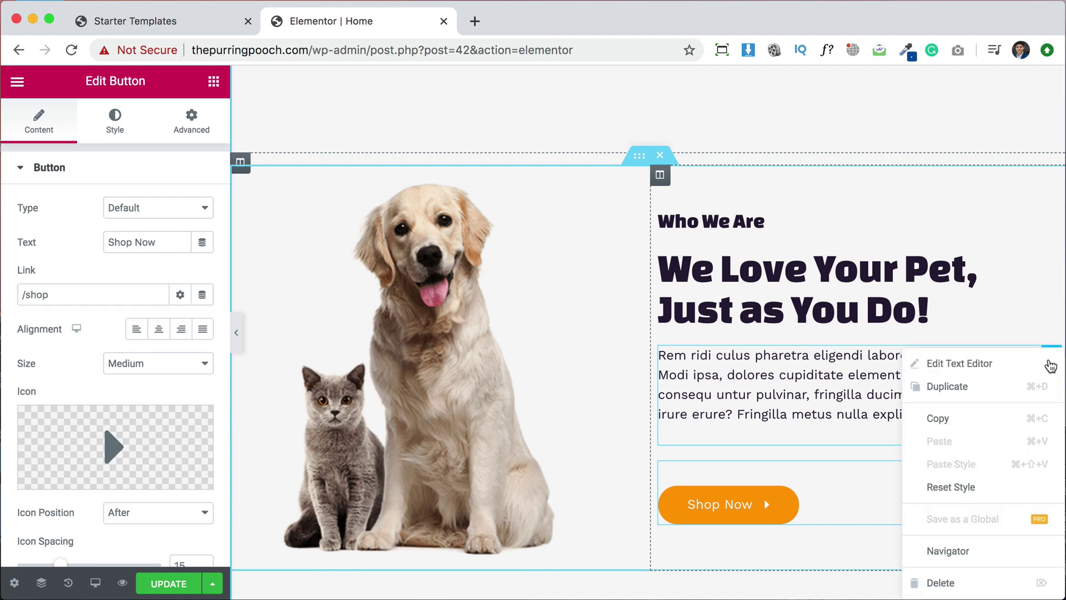
{"action": "left_click", "coordinate": [782, 387]}
{"action": "right_click", "coordinate": [702, 225]}
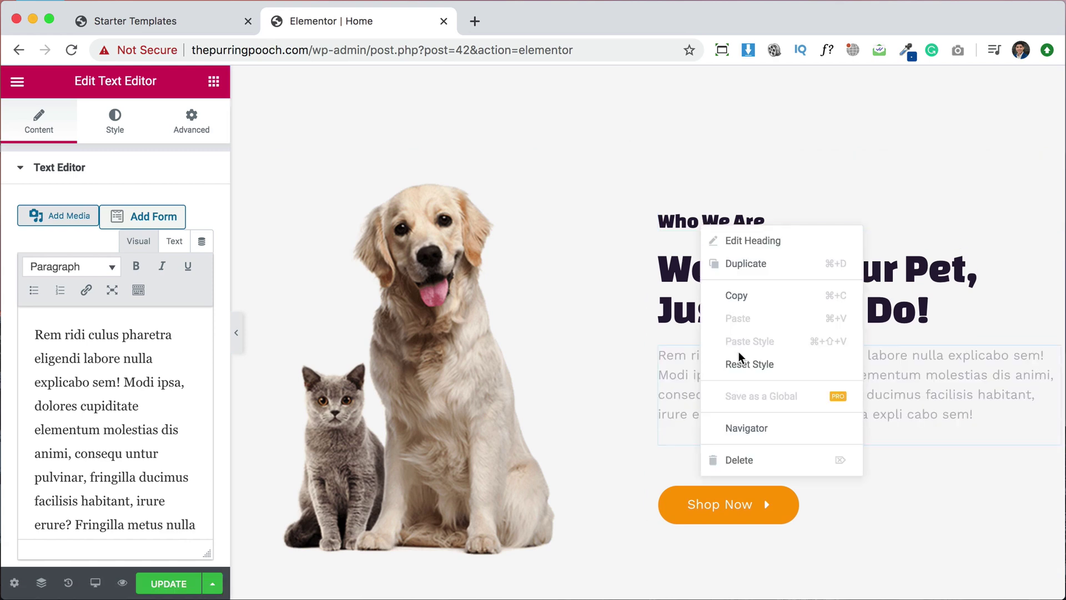
{"action": "left_click", "coordinate": [738, 460]}
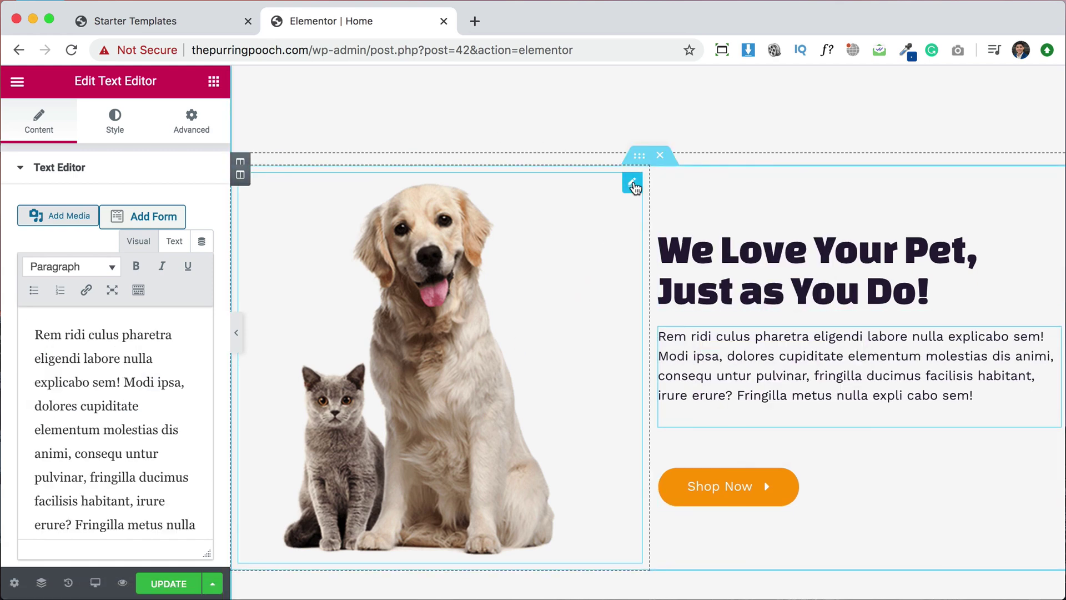
Open the dog-and-cat image's media picker, skip the local upload, and switch to Pixabay free images.
{"action": "left_click", "coordinate": [633, 183]}
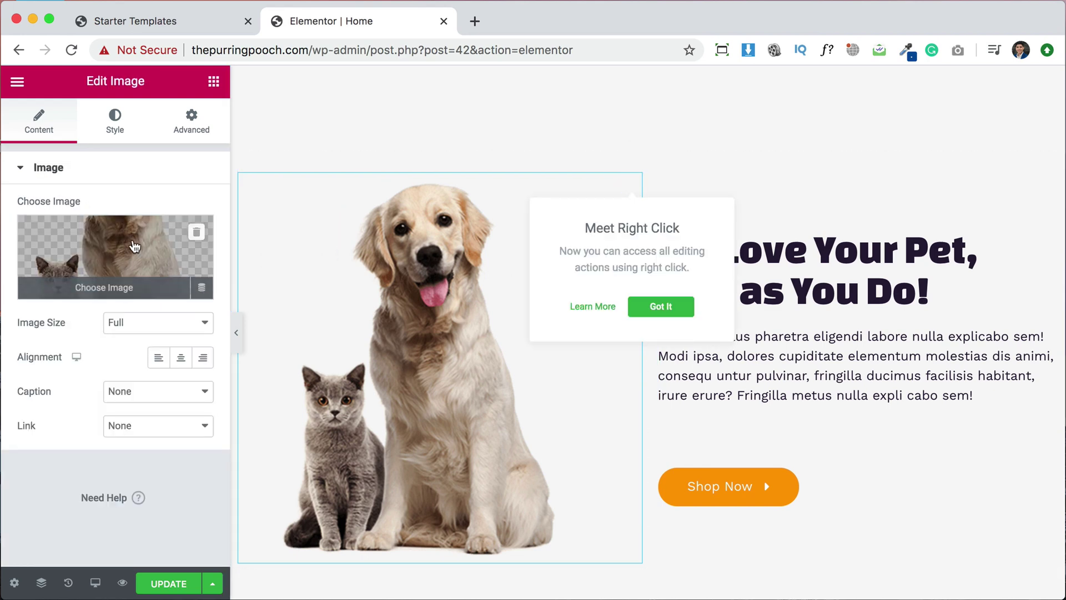
{"action": "left_click", "coordinate": [129, 248]}
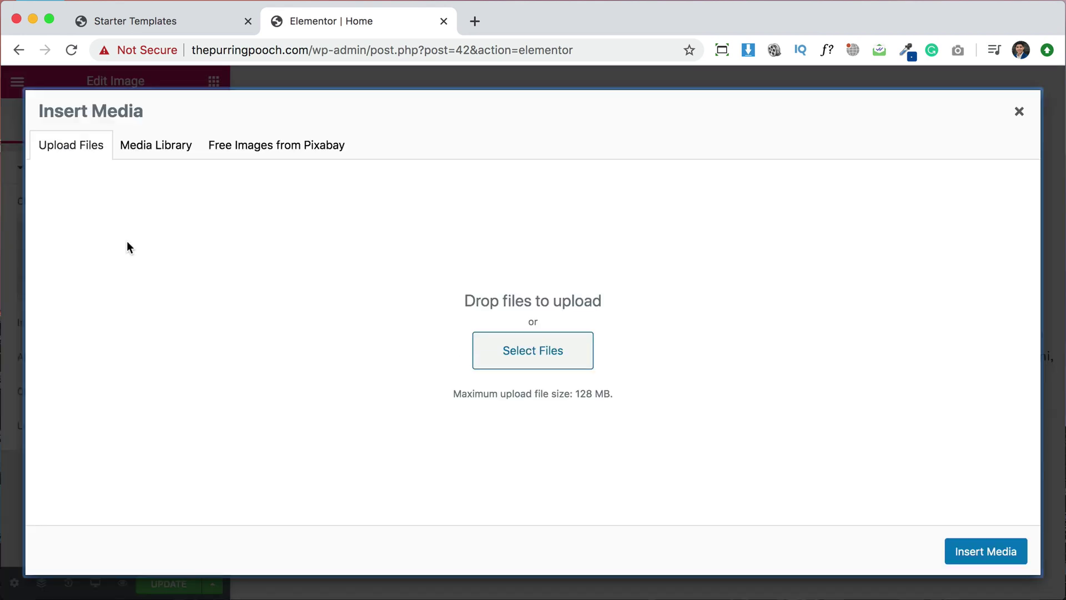
{"action": "left_click", "coordinate": [538, 360]}
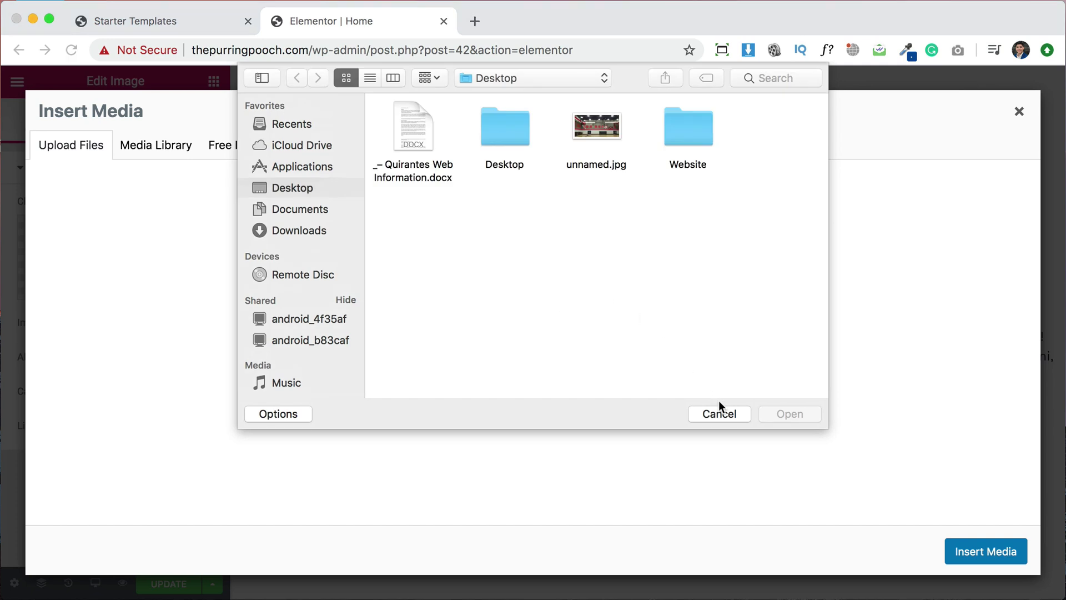
{"action": "left_click", "coordinate": [720, 413]}
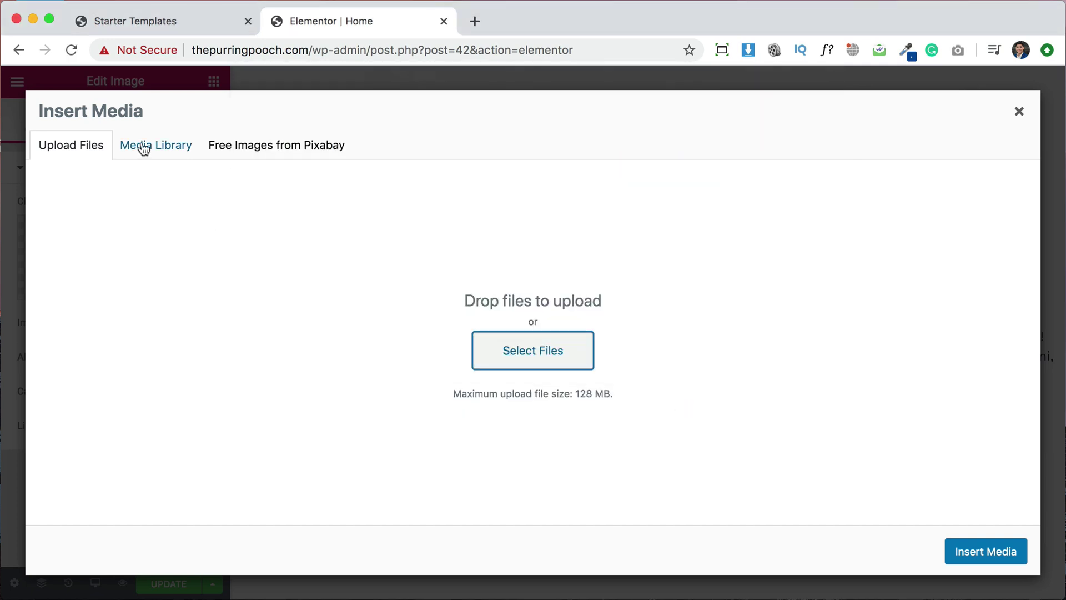
{"action": "left_click", "coordinate": [144, 148]}
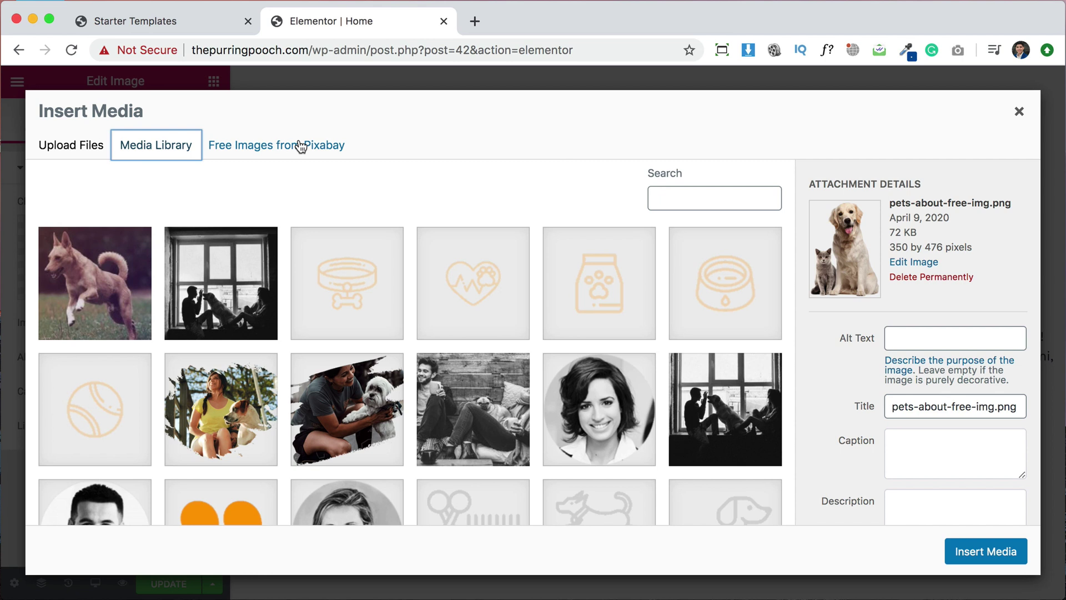
{"action": "left_click", "coordinate": [300, 146]}
Search Pixabay for 'dog' and insert the corgi-on-railway-tracks photo into the pet section.
{"action": "left_click", "coordinate": [327, 182]}
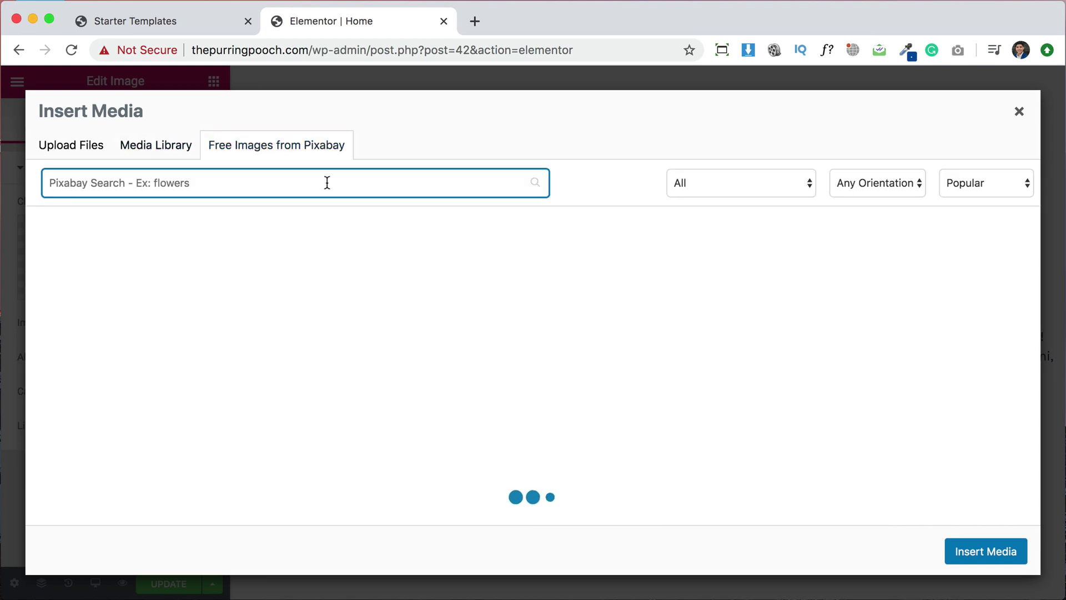
{"action": "type", "text": "dog"}
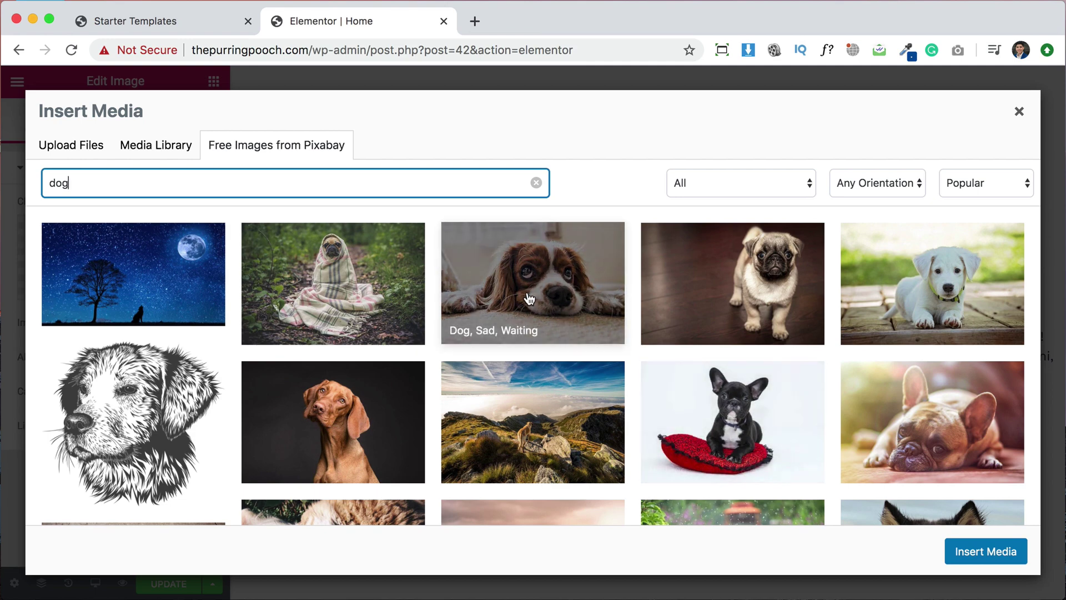
{"action": "scroll", "coordinate": [882, 428], "scroll_direction": "down", "scroll_amount": 4}
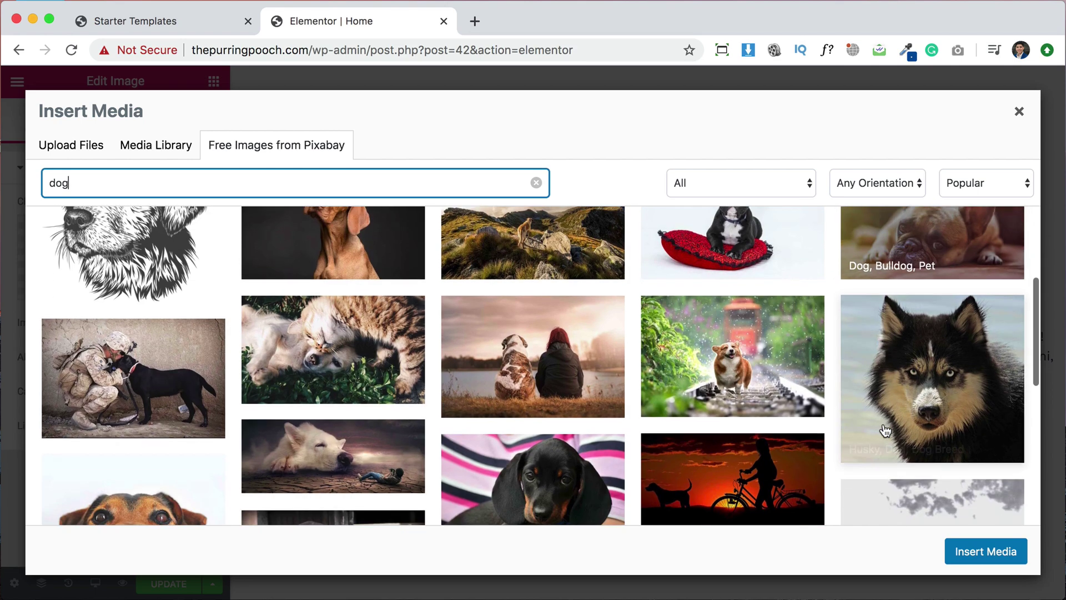
{"action": "left_click", "coordinate": [905, 469]}
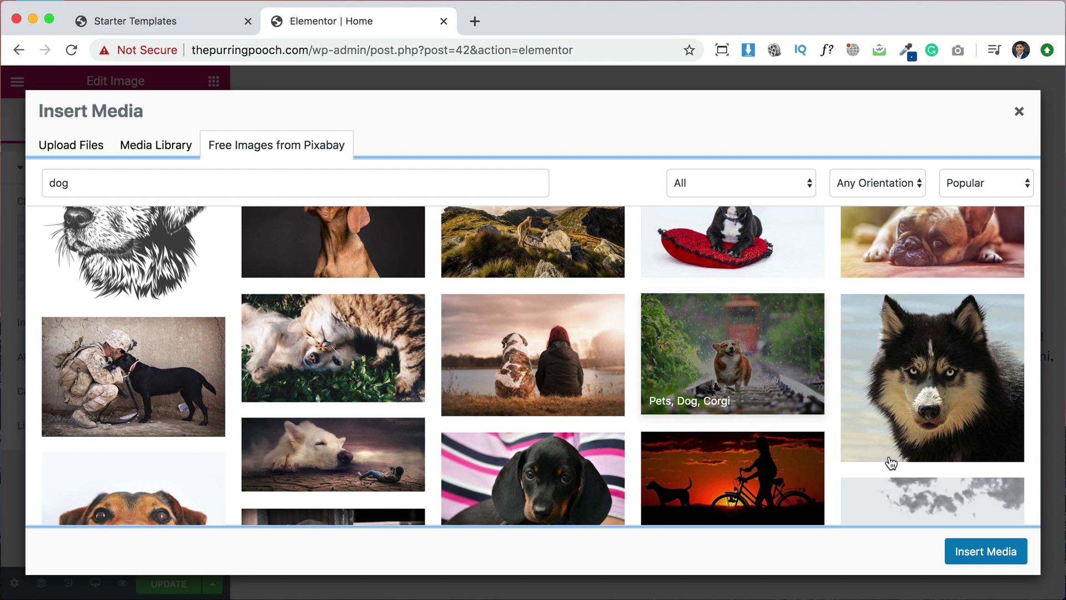
{"action": "left_click", "coordinate": [725, 370]}
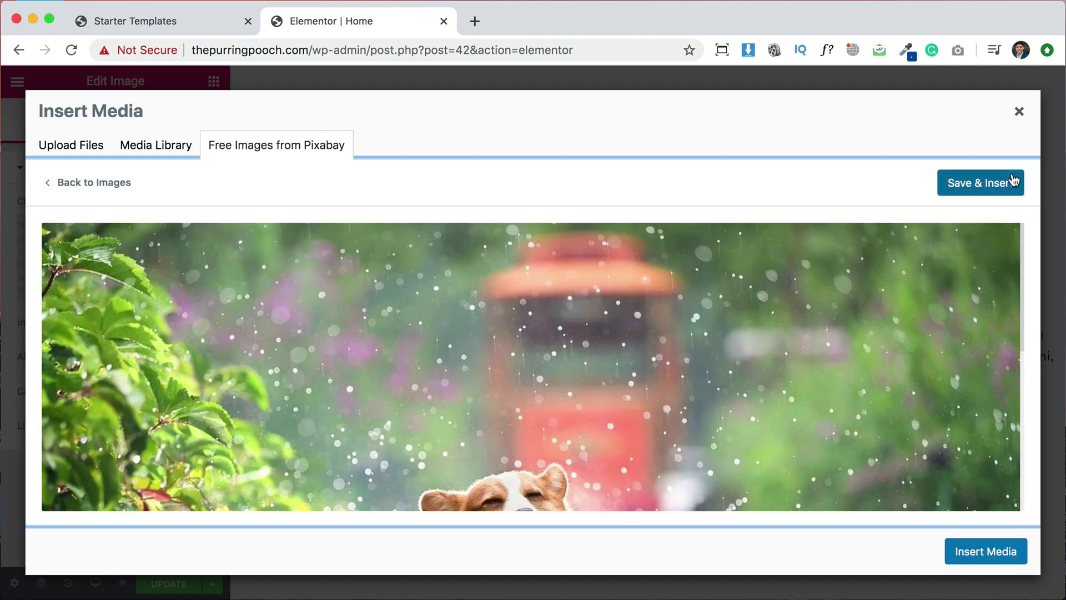
{"action": "left_click", "coordinate": [985, 183]}
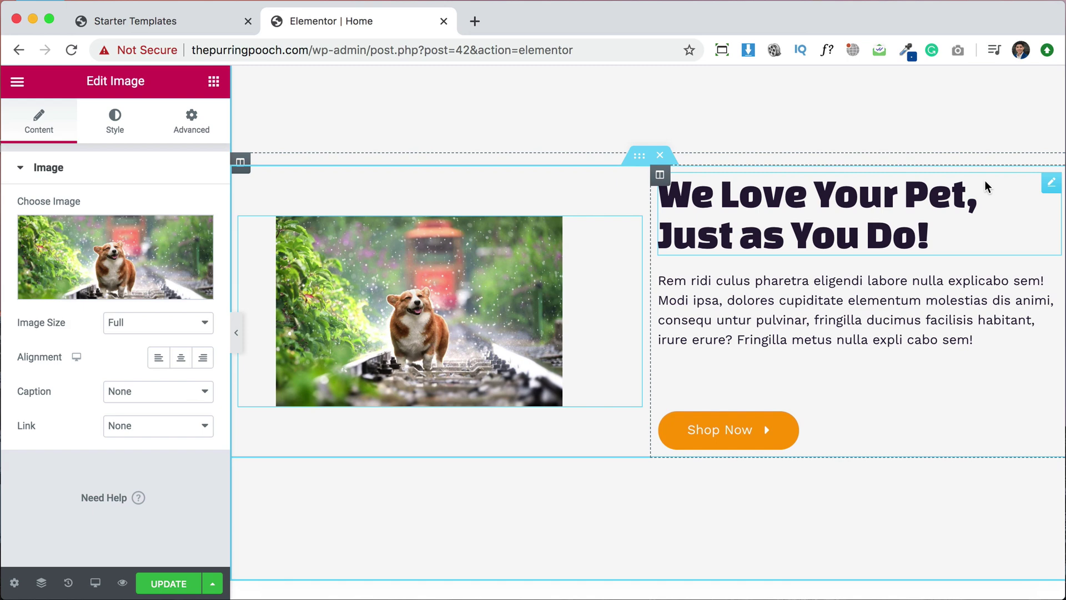
Change the We Love Your Pet heading's text colour to a deep red.
{"action": "scroll", "coordinate": [723, 311], "scroll_direction": "down", "scroll_amount": 3}
{"action": "scroll", "coordinate": [724, 317], "scroll_direction": "up", "scroll_amount": 3}
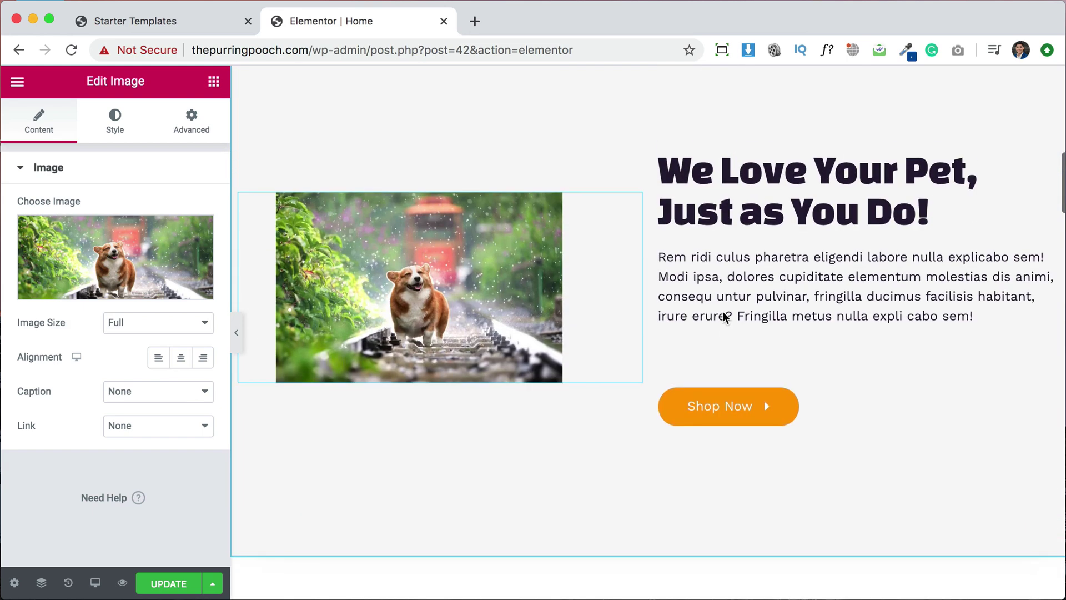
{"action": "left_click", "coordinate": [729, 216]}
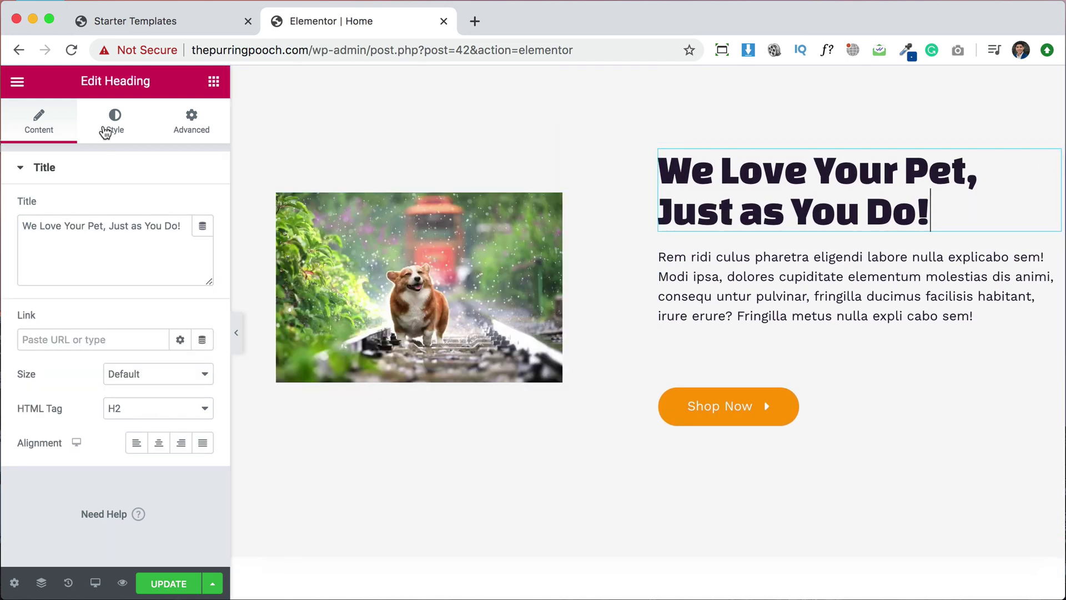
{"action": "left_click", "coordinate": [116, 130]}
{"action": "left_click", "coordinate": [181, 208]}
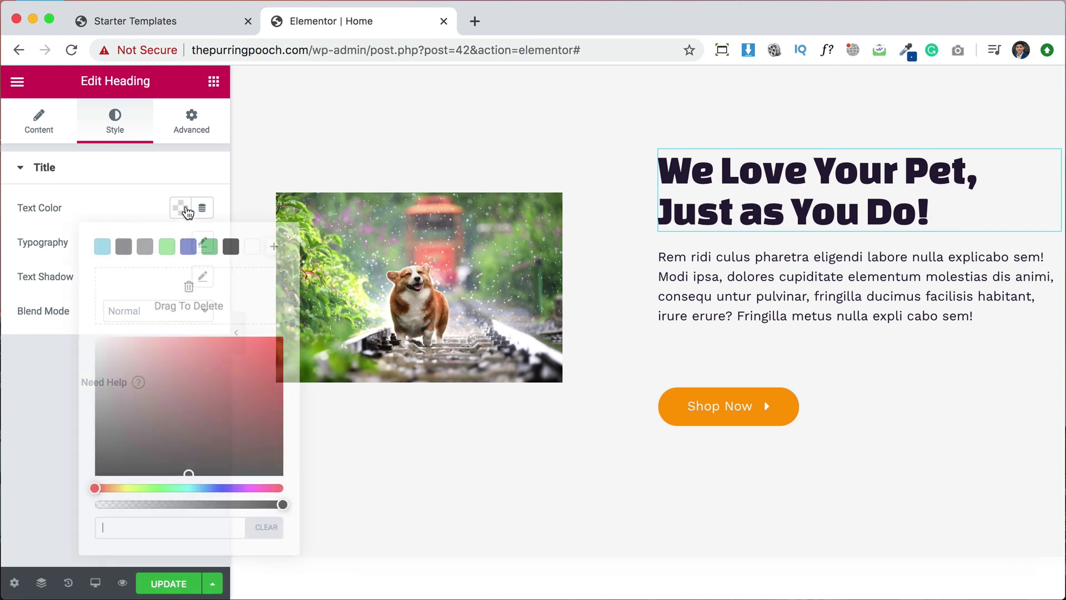
{"action": "left_click", "coordinate": [210, 249]}
{"action": "left_click", "coordinate": [266, 381]}
{"action": "left_click", "coordinate": [266, 488]}
{"action": "left_click_drag", "start_coordinate": [255, 487], "coordinate": [94, 488]}
Give the Shop Now button a bright red #FF0404 background and white #FFFFFF text.
{"action": "left_click", "coordinate": [108, 170]}
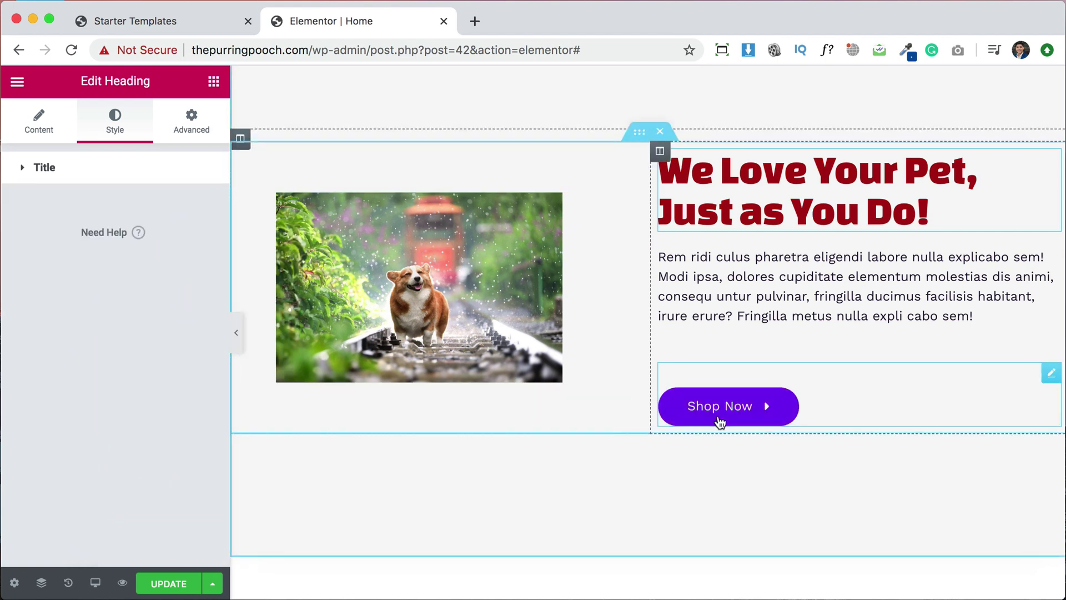
{"action": "left_click", "coordinate": [718, 420]}
{"action": "left_click", "coordinate": [114, 123]}
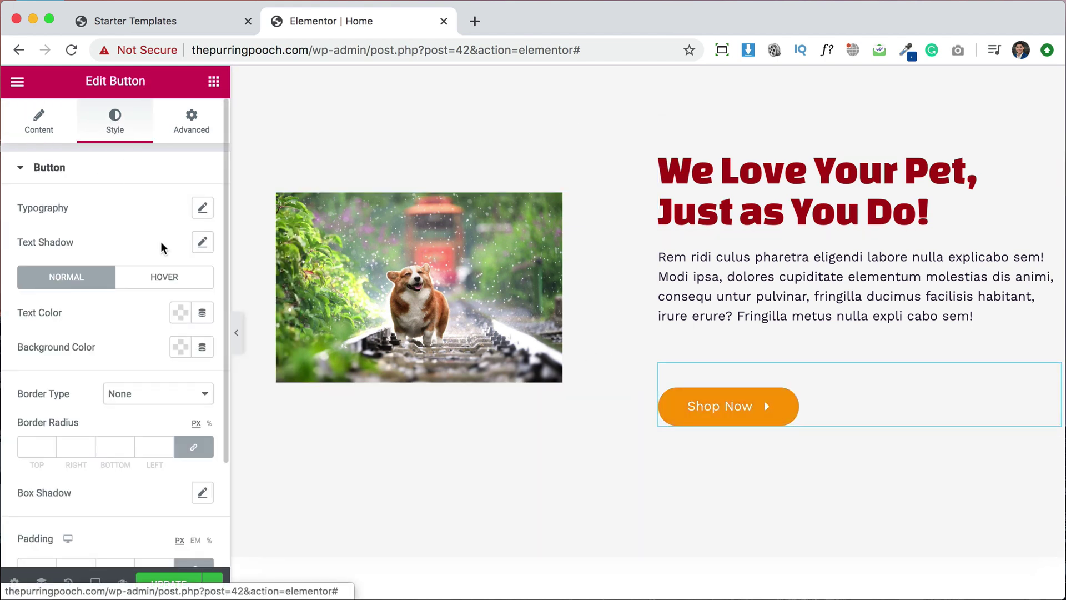
{"action": "scroll", "coordinate": [95, 441], "scroll_direction": "down", "scroll_amount": 5}
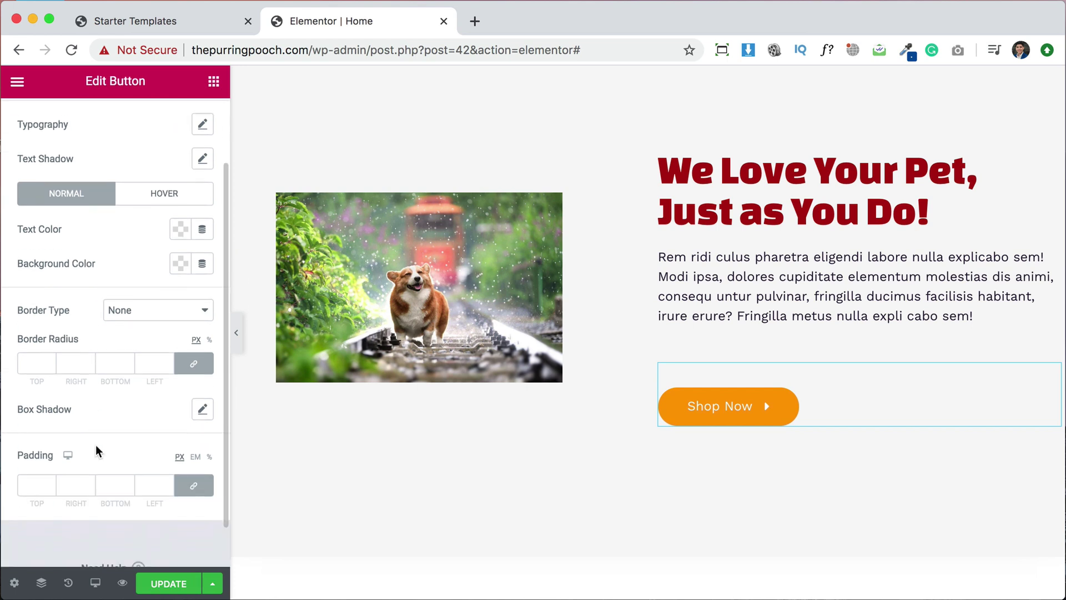
{"action": "scroll", "coordinate": [97, 447], "scroll_direction": "up", "scroll_amount": 5}
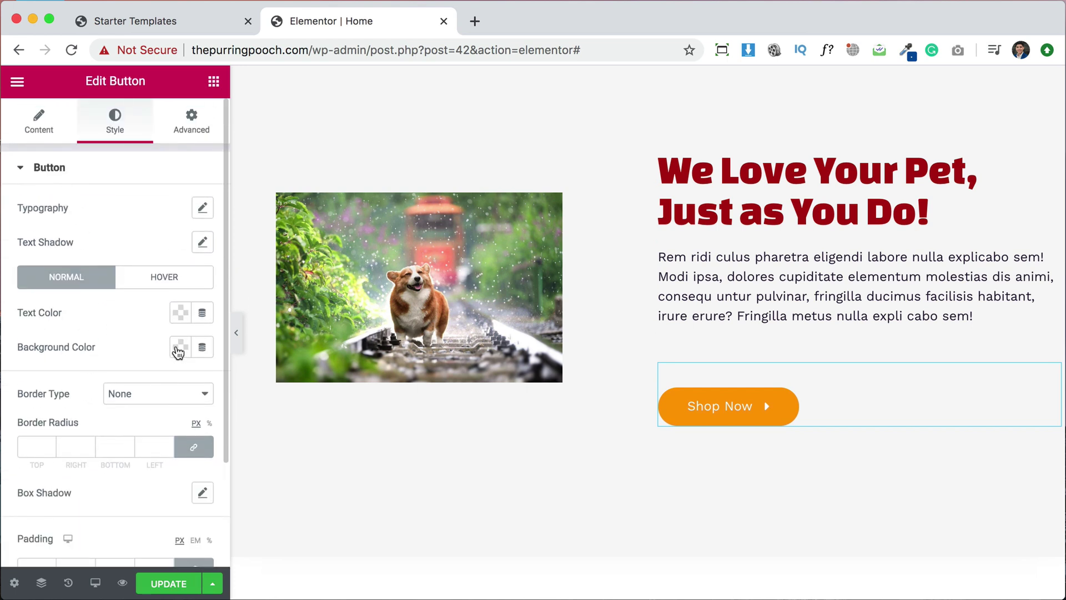
{"action": "left_click", "coordinate": [179, 347]}
{"action": "mouse_move", "coordinate": [330, 170]}
{"action": "left_mouse_down"}
{"action": "mouse_move", "coordinate": [357, 184]}
{"action": "mouse_move", "coordinate": [405, 137]}
{"action": "left_mouse_up"}
{"action": "left_click", "coordinate": [180, 312]}
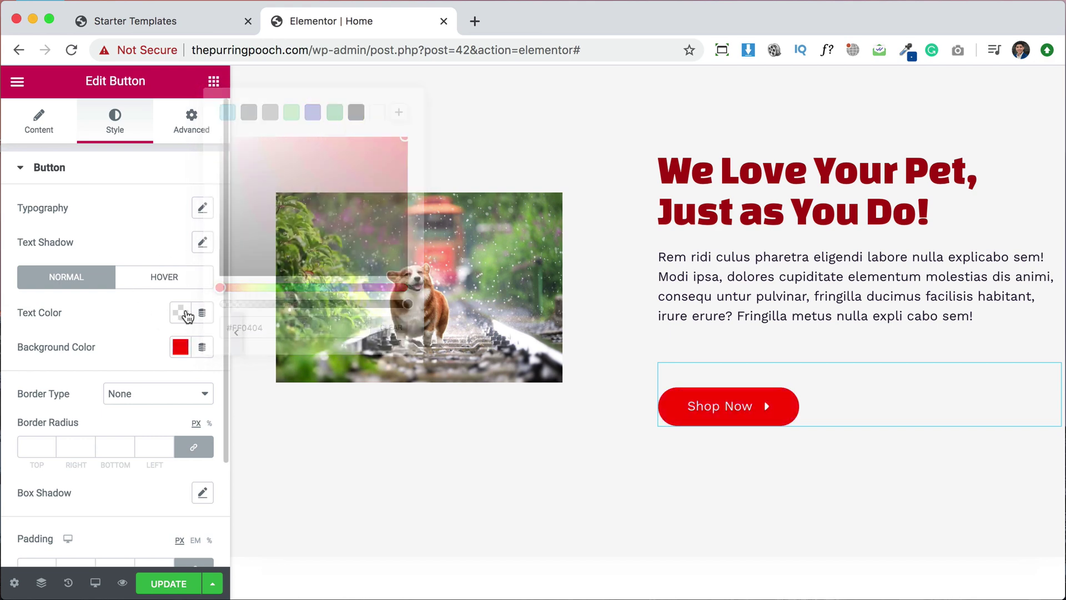
{"action": "left_click", "coordinate": [214, 361]}
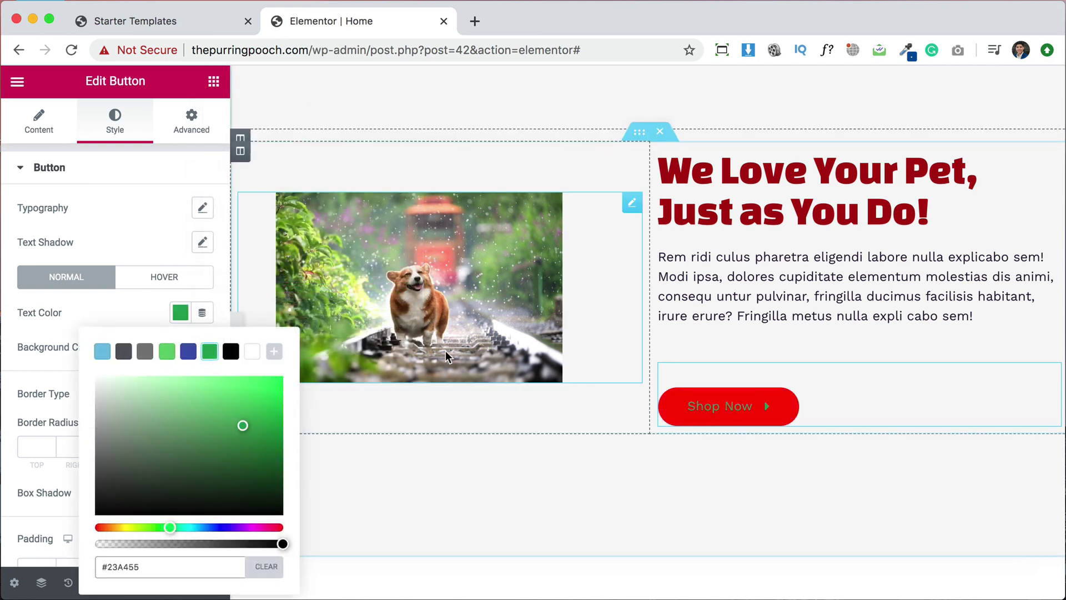
{"action": "mouse_move", "coordinate": [111, 469]}
{"action": "left_mouse_down"}
{"action": "mouse_move", "coordinate": [83, 486]}
{"action": "mouse_move", "coordinate": [47, 328]}
{"action": "left_mouse_up"}
{"action": "left_click", "coordinate": [39, 291]}
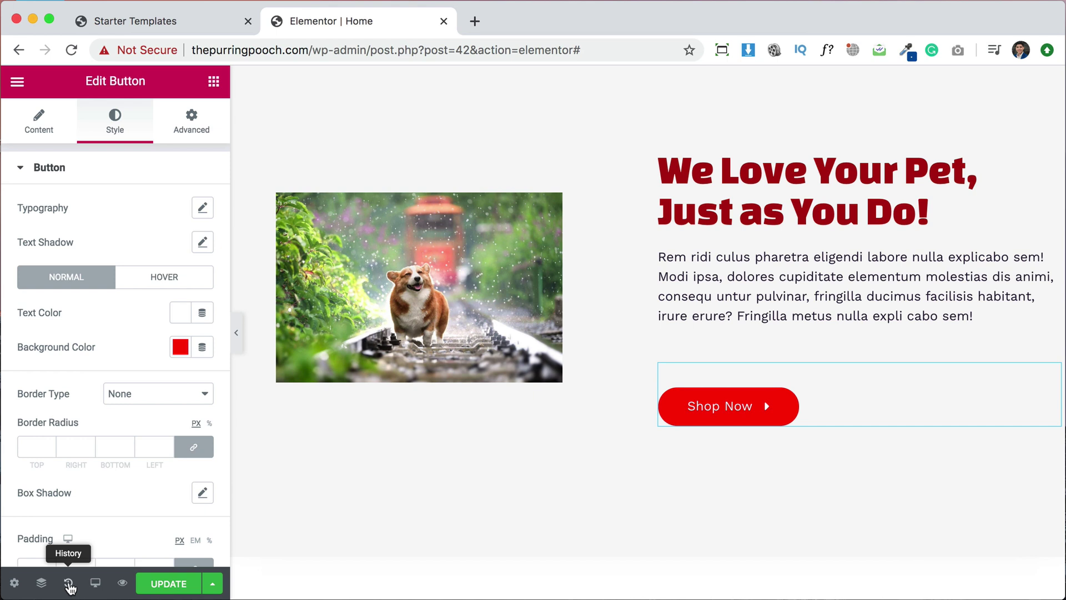
Revert to the 'Image Choose Image Edited' history state, undoing the colour edits, and update the homepage.
{"action": "left_click", "coordinate": [69, 582]}
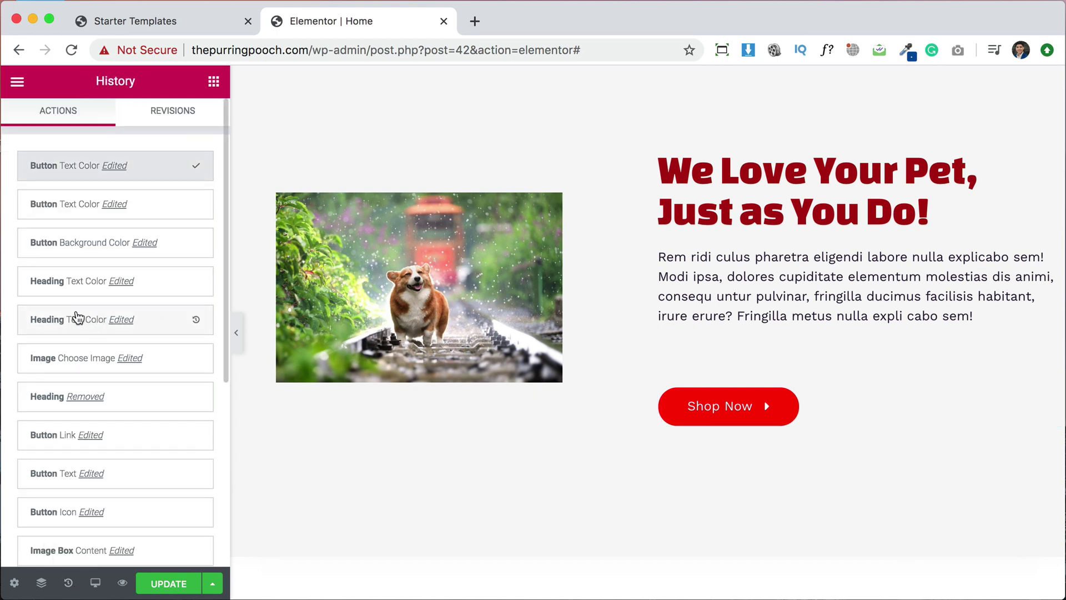
{"action": "left_click", "coordinate": [78, 317]}
{"action": "left_click", "coordinate": [81, 351]}
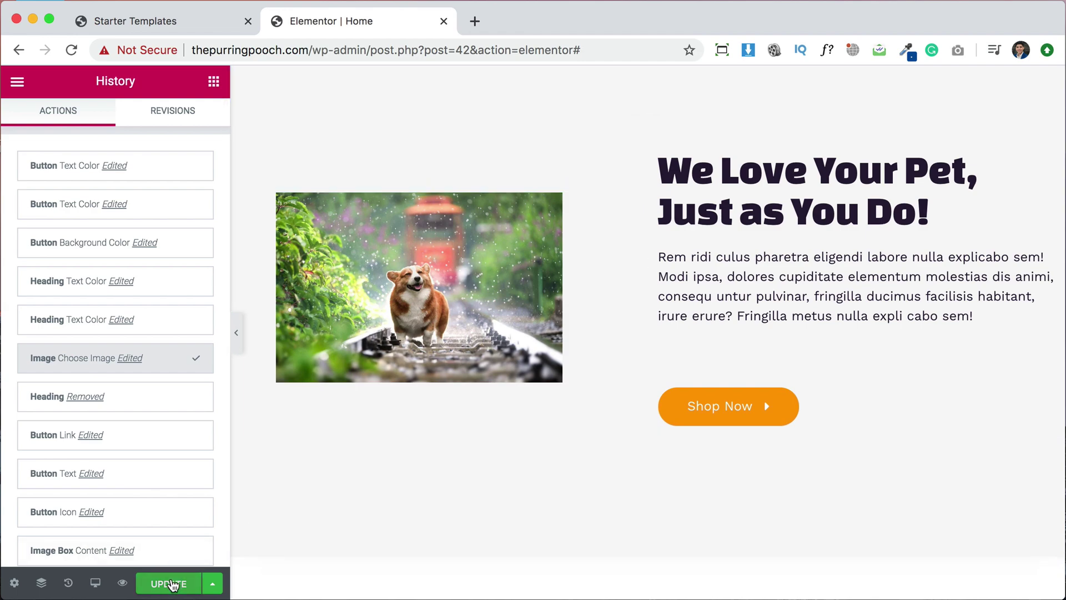
{"action": "left_click", "coordinate": [173, 583]}
{"action": "scroll", "coordinate": [737, 436], "scroll_direction": "down", "scroll_amount": 5}
Preview the saved homepage and close the Starter Templates and Elementor | Home tabs.
{"action": "scroll", "coordinate": [737, 436], "scroll_direction": "down", "scroll_amount": 10}
{"action": "scroll", "coordinate": [737, 435], "scroll_direction": "down", "scroll_amount": 10}
{"action": "scroll", "coordinate": [737, 434], "scroll_direction": "up", "scroll_amount": 6}
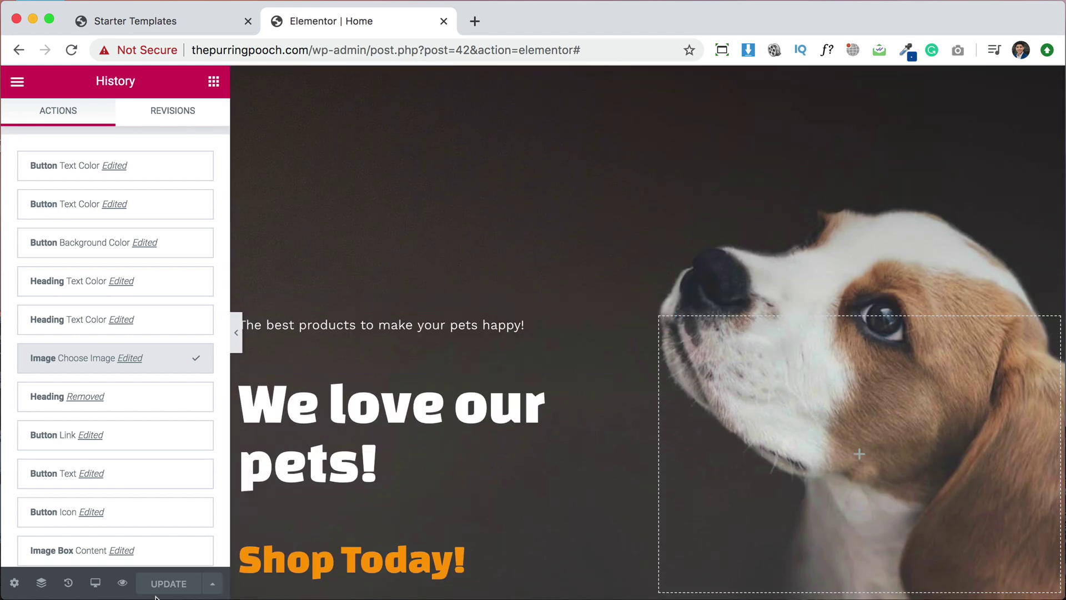
{"action": "left_click", "coordinate": [123, 584]}
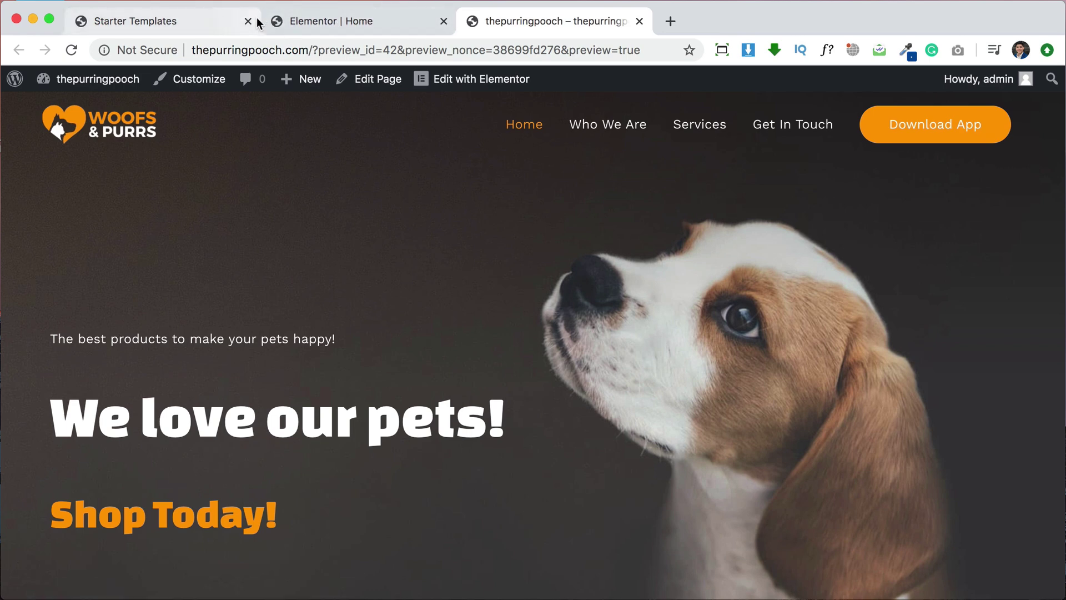
{"action": "left_click", "coordinate": [249, 21]}
{"action": "left_click", "coordinate": [249, 21]}
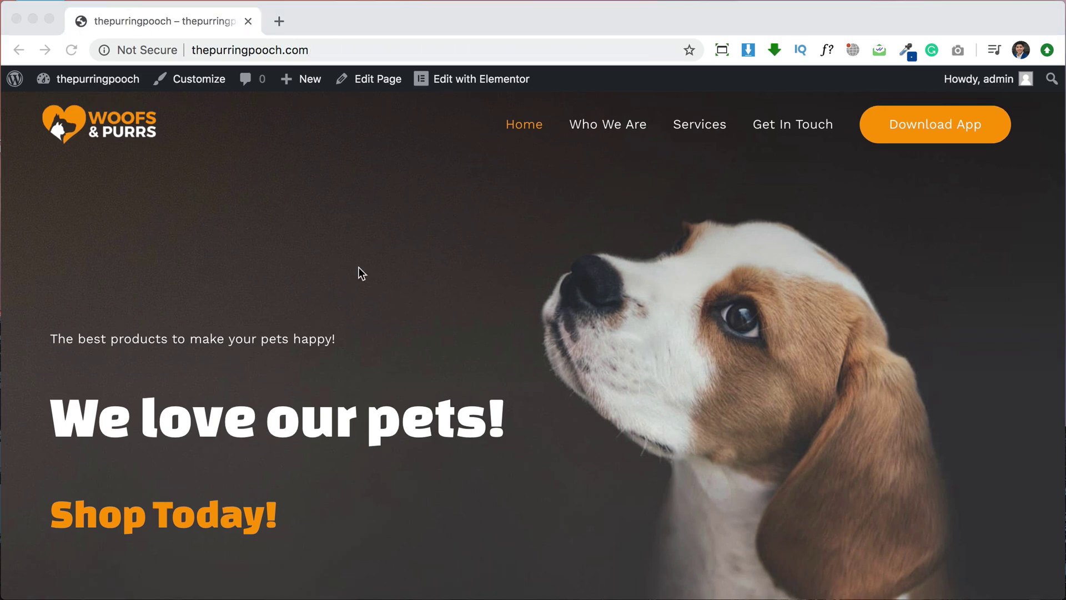
{"action": "scroll", "coordinate": [810, 328], "scroll_direction": "down", "scroll_amount": 15}
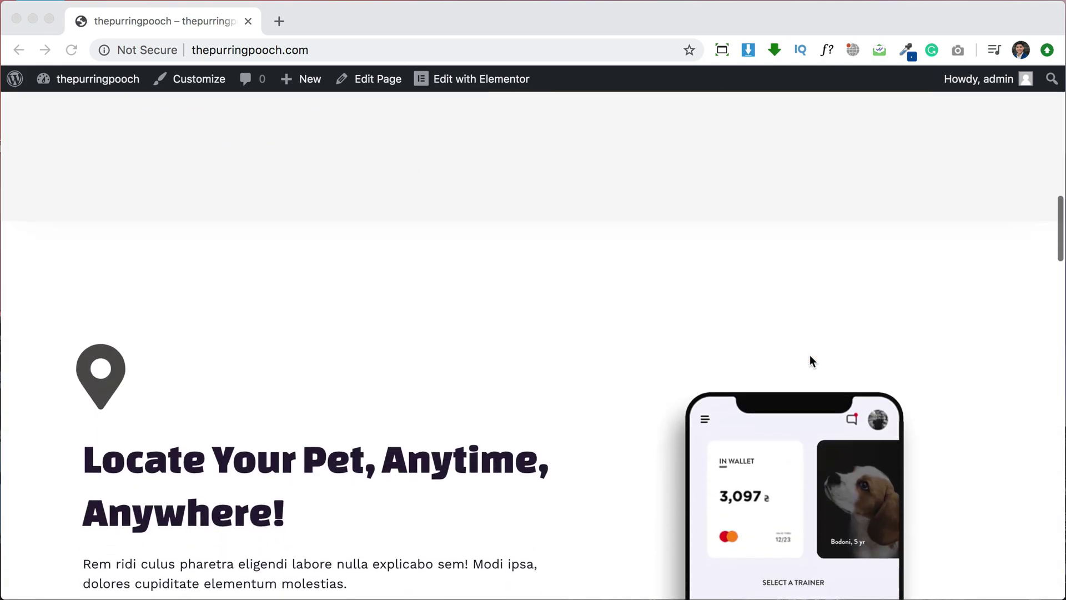
{"action": "scroll", "coordinate": [810, 356], "scroll_direction": "up", "scroll_amount": 15}
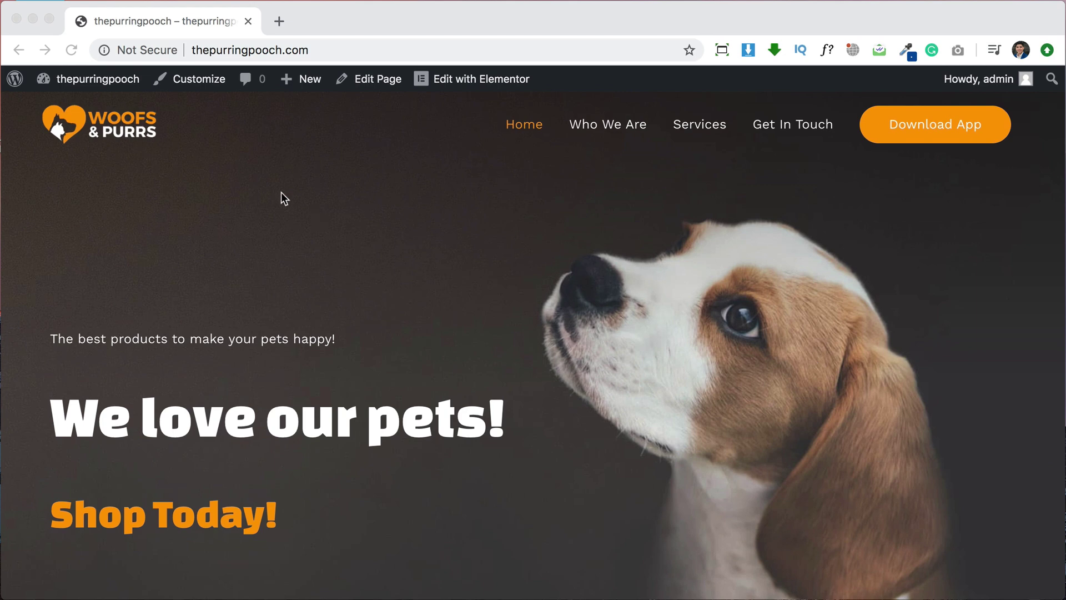
Go from the admin dashboard's Plugins list into the Starter Templates library.
{"action": "left_click", "coordinate": [84, 80]}
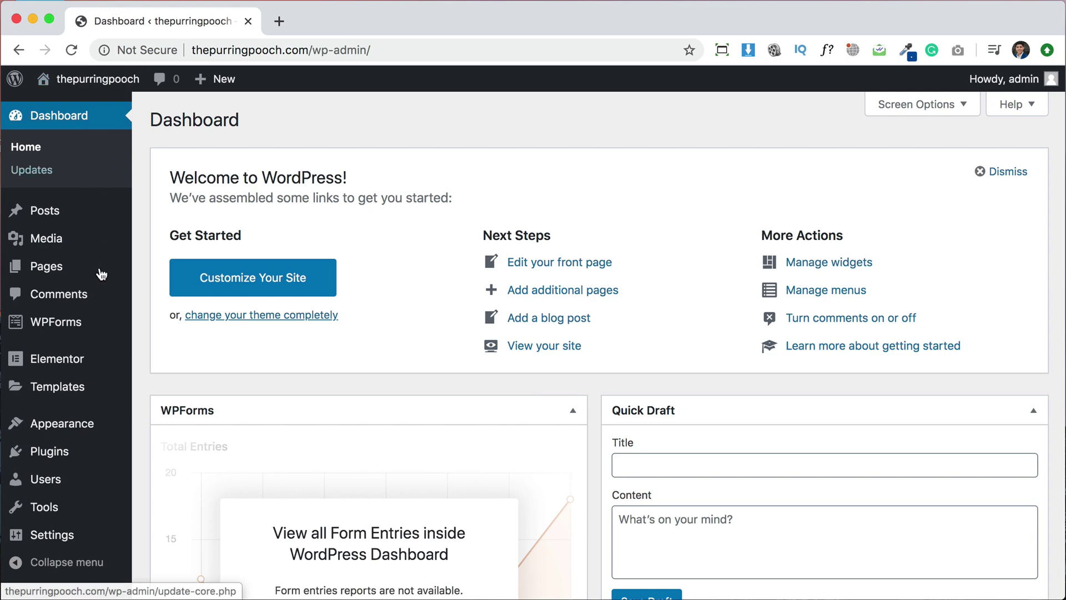
{"action": "scroll", "coordinate": [102, 384], "scroll_direction": "down", "scroll_amount": 2}
{"action": "mouse_move", "coordinate": [103, 384]}
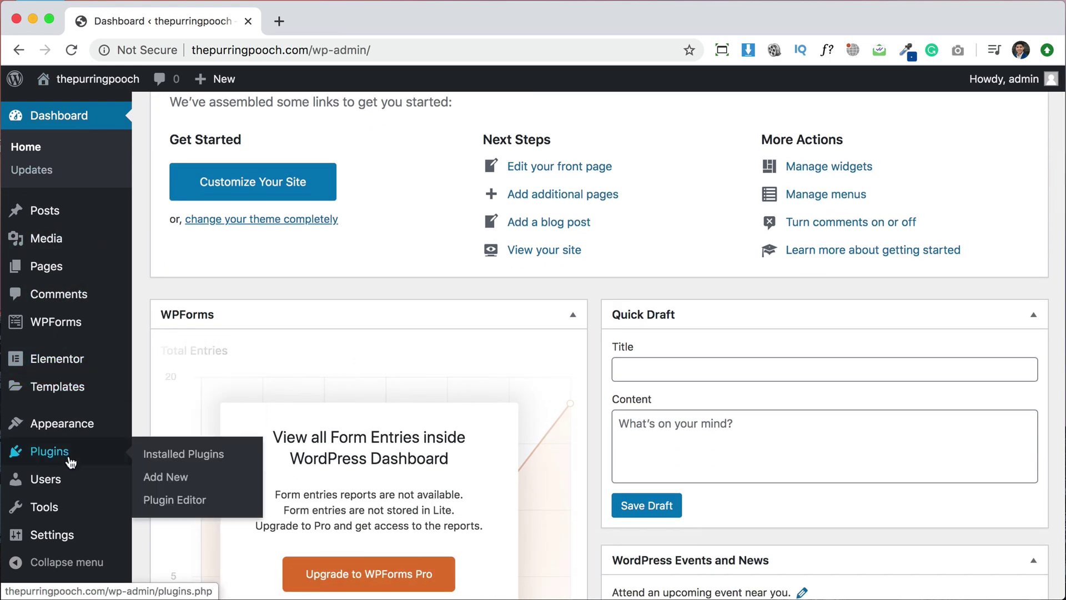
{"action": "left_click", "coordinate": [56, 452]}
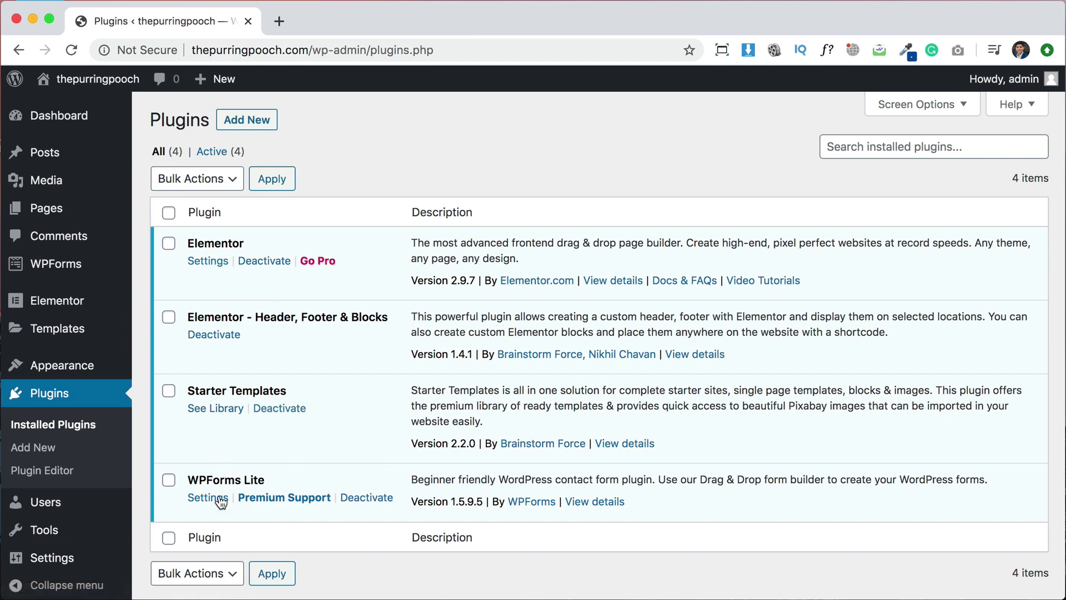
{"action": "left_click", "coordinate": [210, 409]}
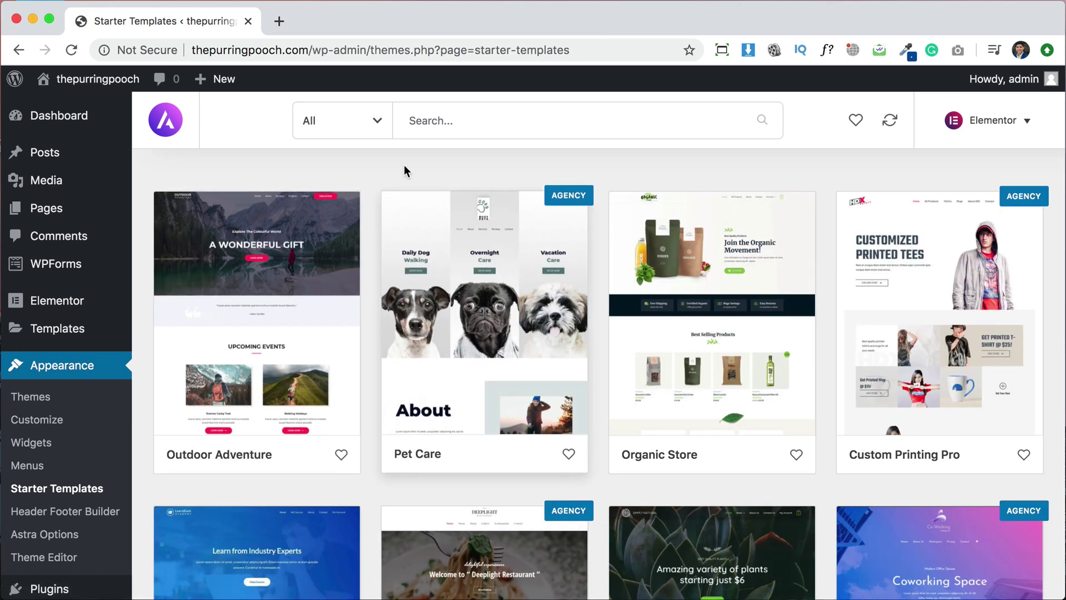
Filter templates to free eCommerce ones and open the Custom Printing starter site.
{"action": "left_click", "coordinate": [380, 126]}
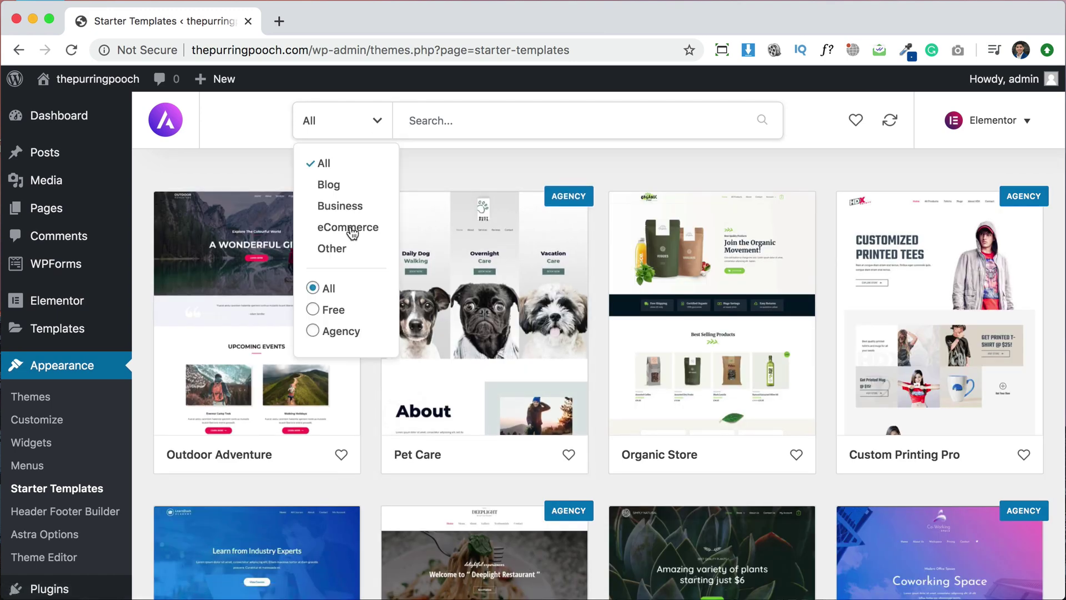
{"action": "left_click", "coordinate": [350, 228]}
{"action": "left_click", "coordinate": [382, 122]}
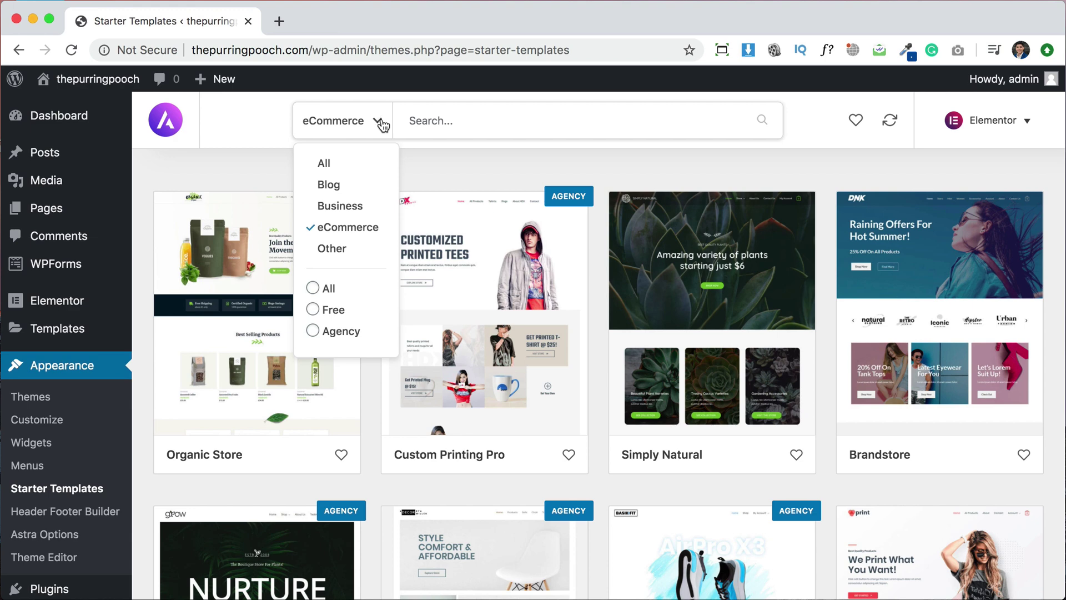
{"action": "left_click", "coordinate": [331, 310]}
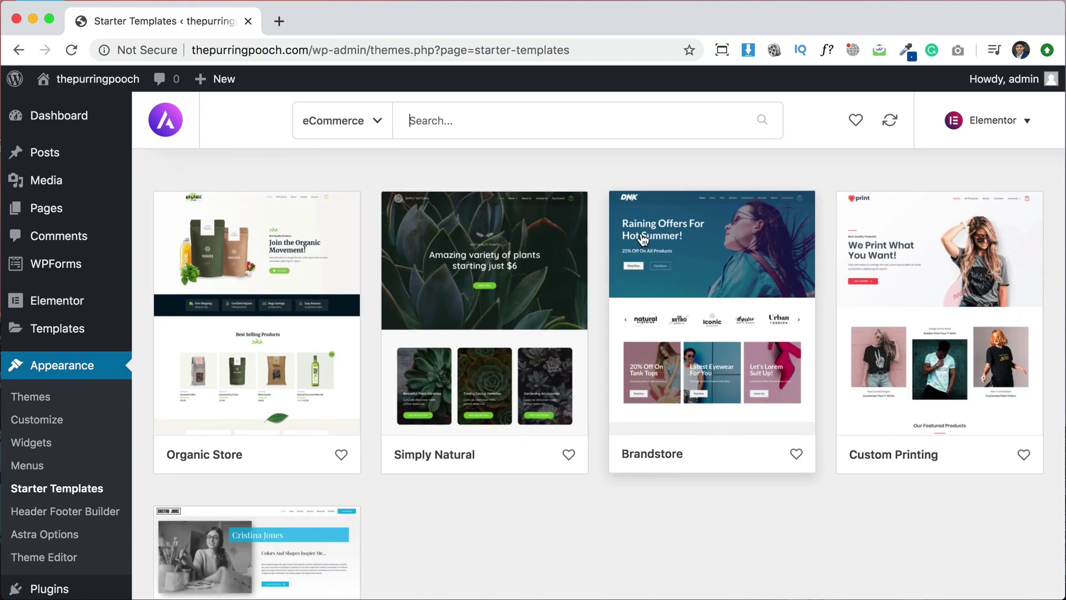
{"action": "left_click", "coordinate": [906, 259]}
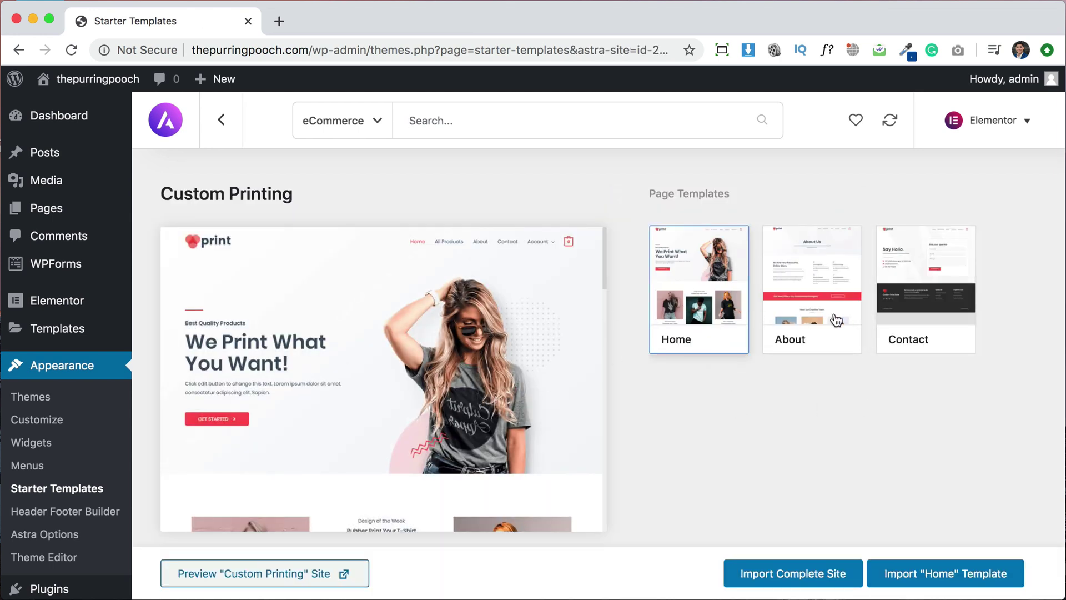
{"action": "scroll", "coordinate": [858, 475], "scroll_direction": "down", "scroll_amount": 3}
{"action": "scroll", "coordinate": [857, 475], "scroll_direction": "up", "scroll_amount": 1}
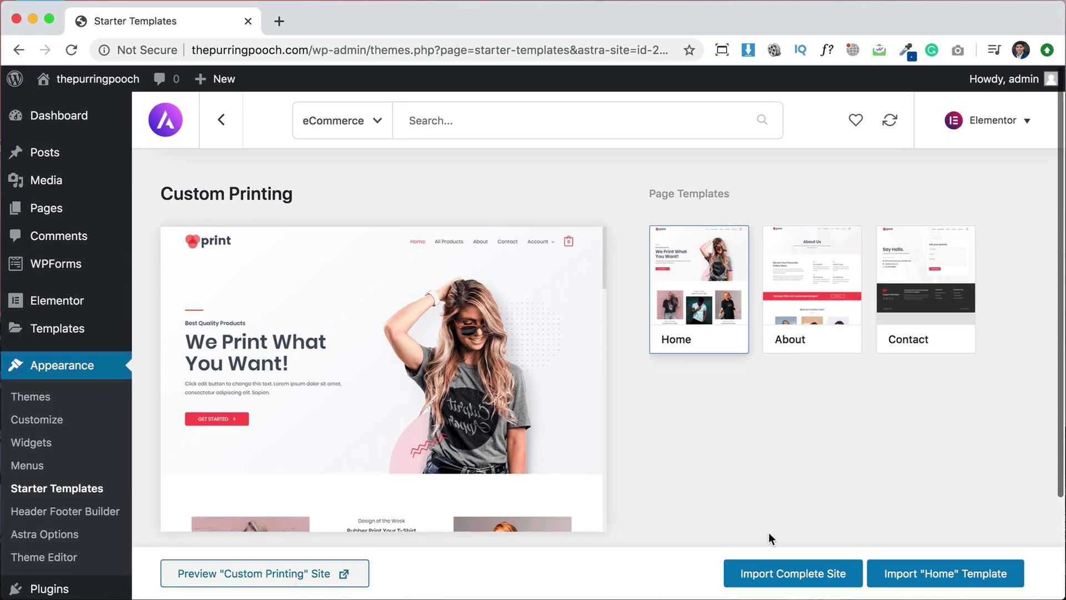
Import the complete Custom Printing site with Delete Previously Imported Site checked.
{"action": "left_click", "coordinate": [811, 578]}
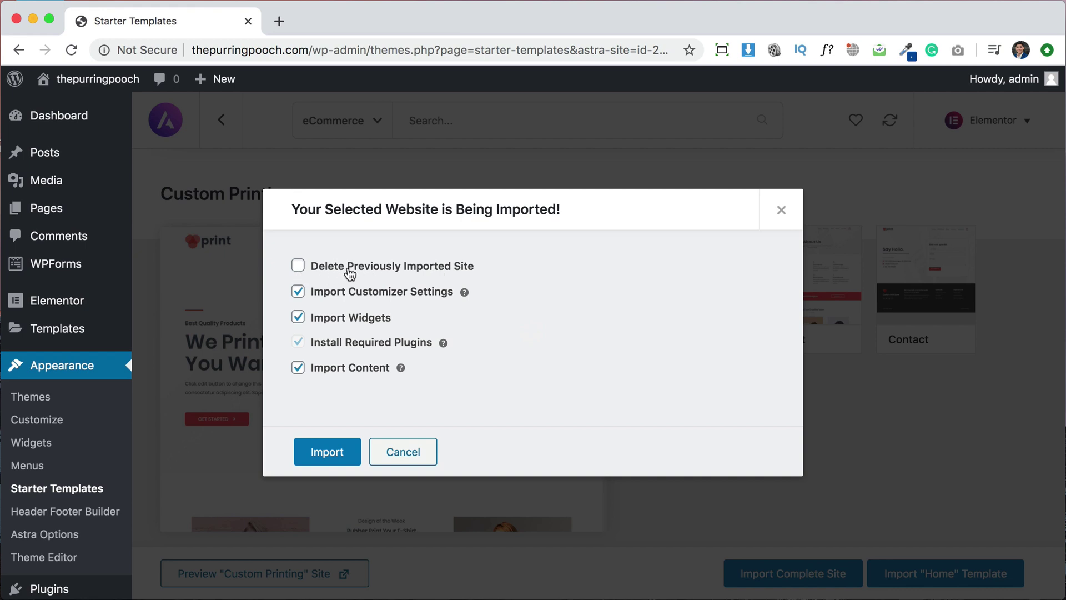
{"action": "left_click", "coordinate": [298, 266]}
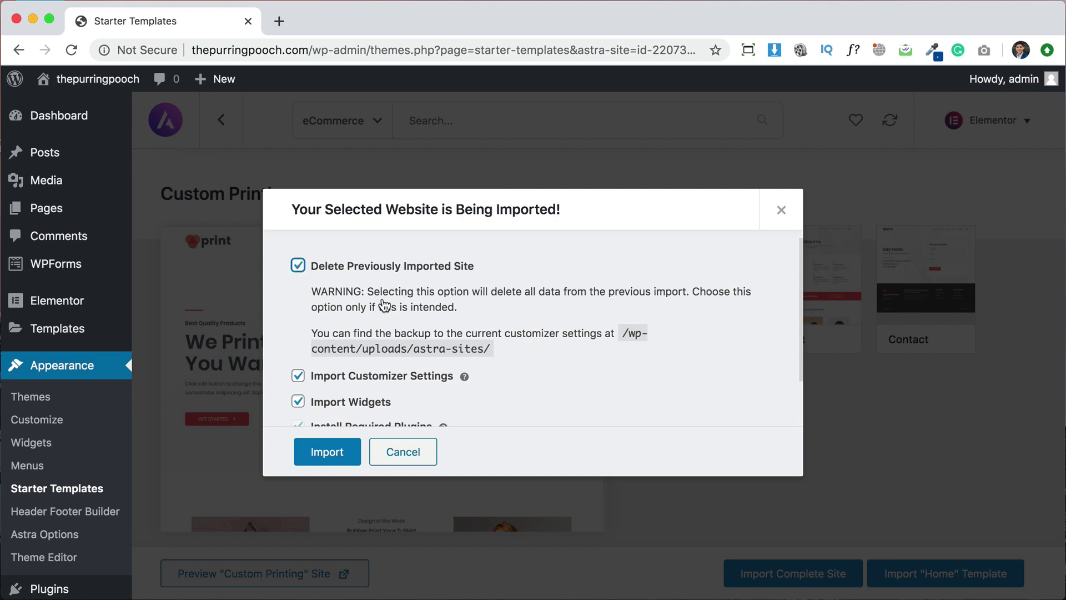
{"action": "left_click", "coordinate": [328, 452]}
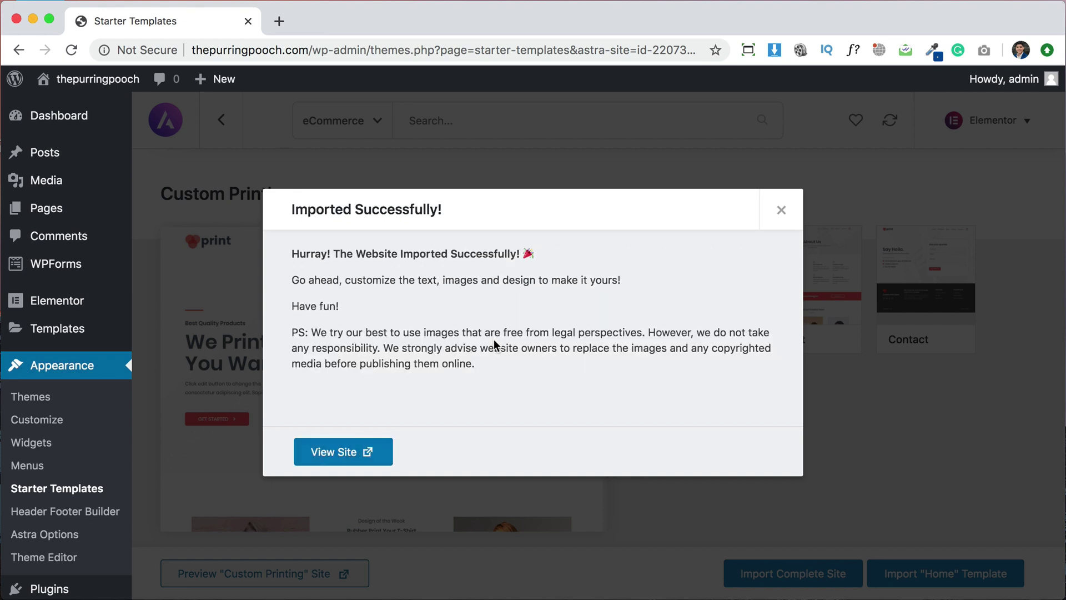
Open the newly imported print store and scroll through its homepage.
{"action": "left_click", "coordinate": [322, 459]}
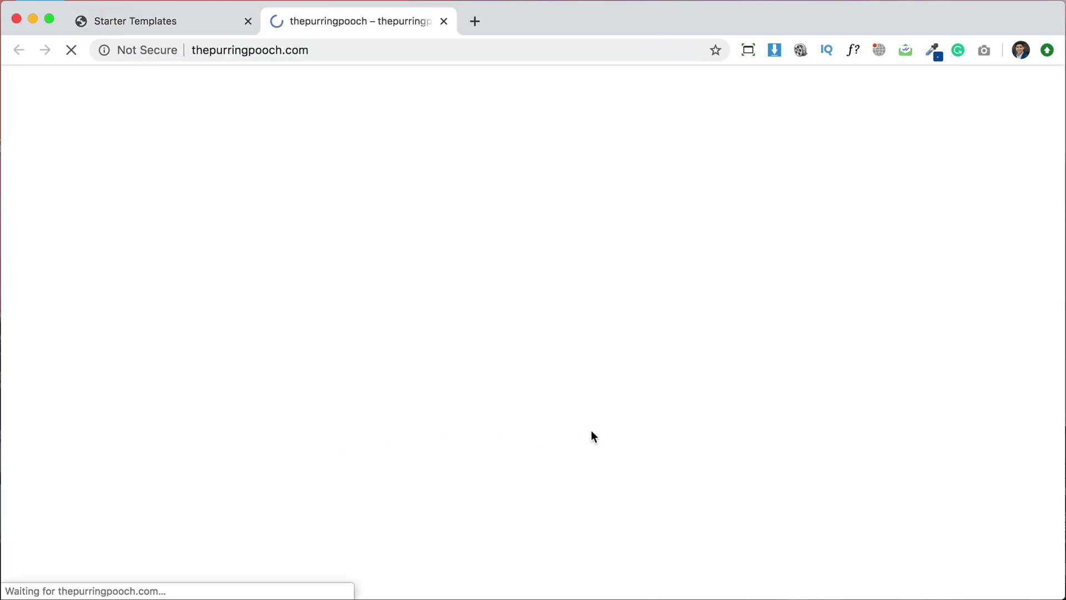
{"action": "scroll", "coordinate": [808, 410], "scroll_direction": "down", "scroll_amount": 20}
{"action": "scroll", "coordinate": [809, 416], "scroll_direction": "down", "scroll_amount": 15}
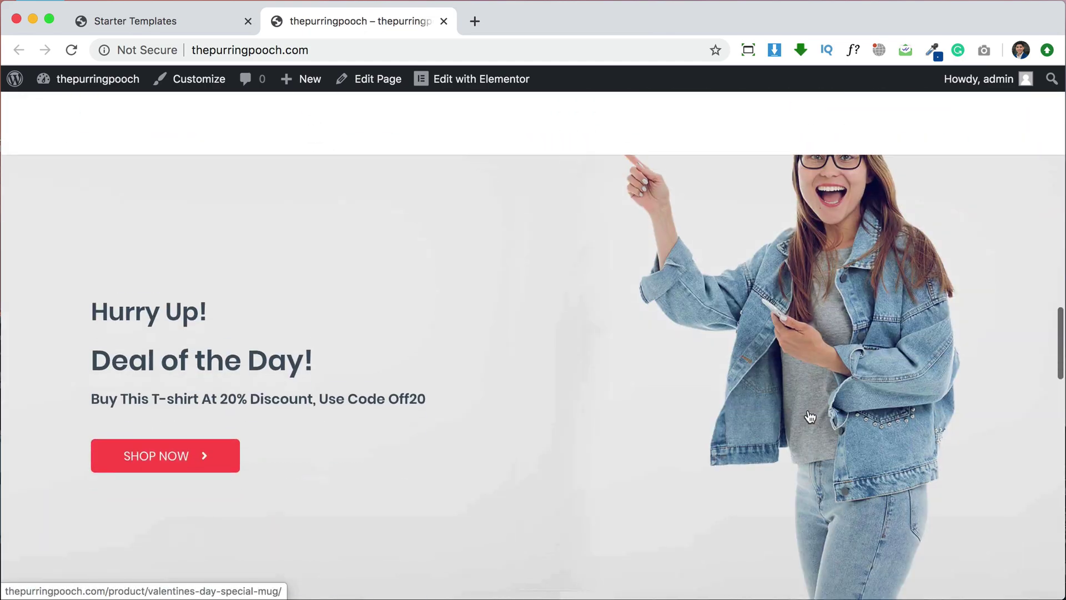
{"action": "scroll", "coordinate": [807, 413], "scroll_direction": "down", "scroll_amount": 15}
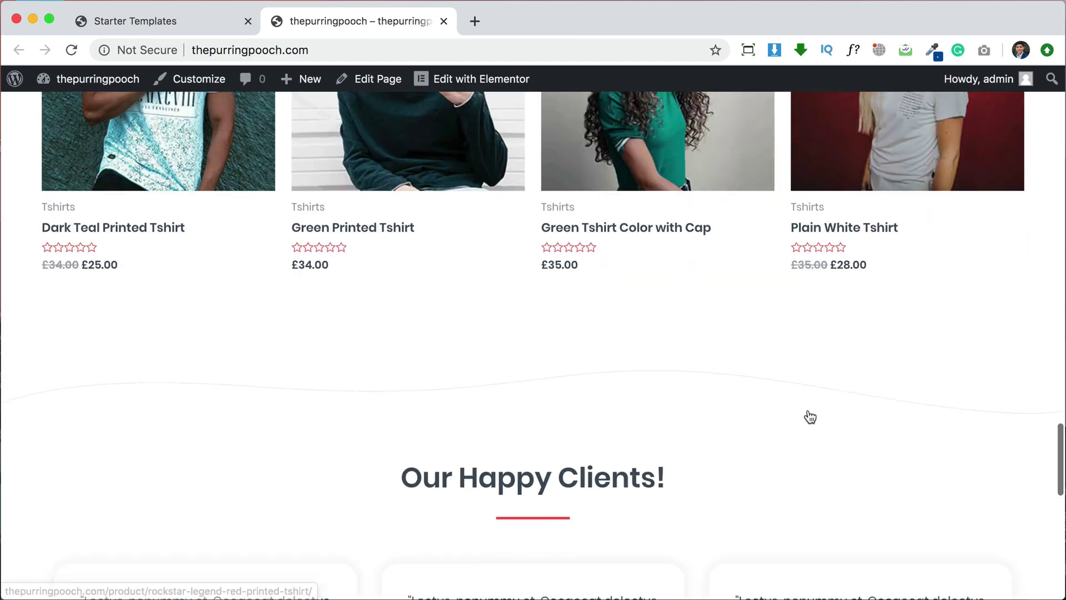
{"action": "scroll", "coordinate": [808, 408], "scroll_direction": "up", "scroll_amount": 20}
{"action": "scroll", "coordinate": [807, 408], "scroll_direction": "up", "scroll_amount": 10}
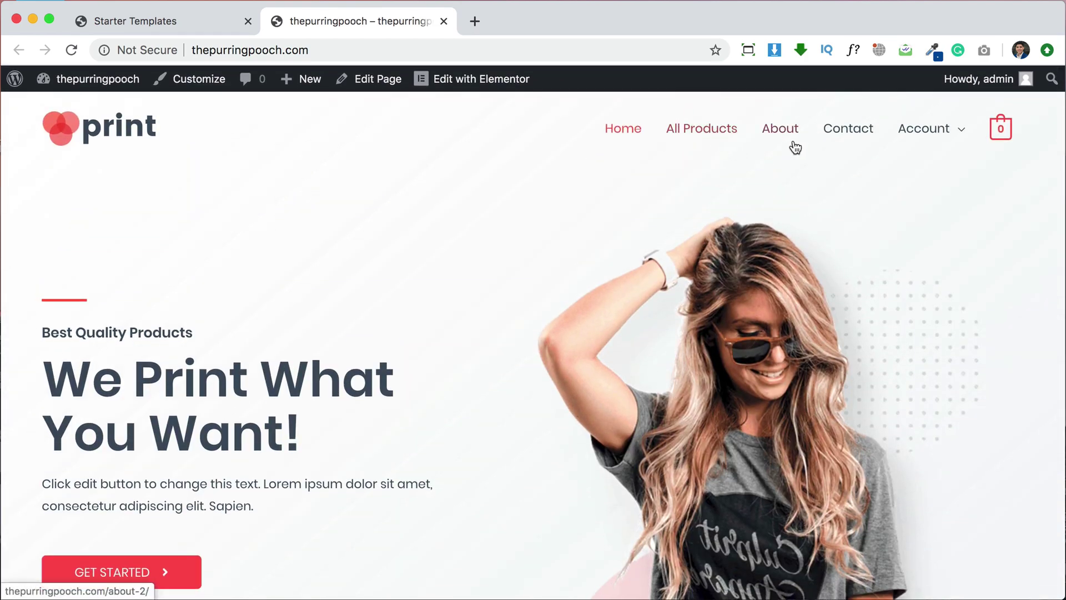
Look over the store's About and Contact pages.
{"action": "left_click", "coordinate": [780, 129]}
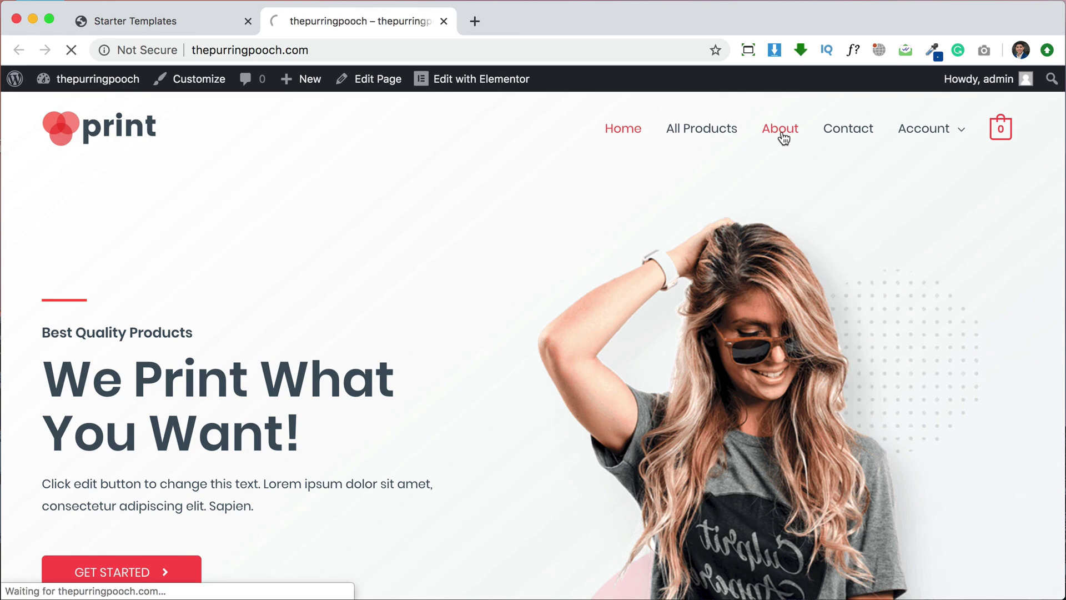
{"action": "scroll", "coordinate": [778, 299], "scroll_direction": "down", "scroll_amount": 15}
{"action": "scroll", "coordinate": [779, 299], "scroll_direction": "up", "scroll_amount": 15}
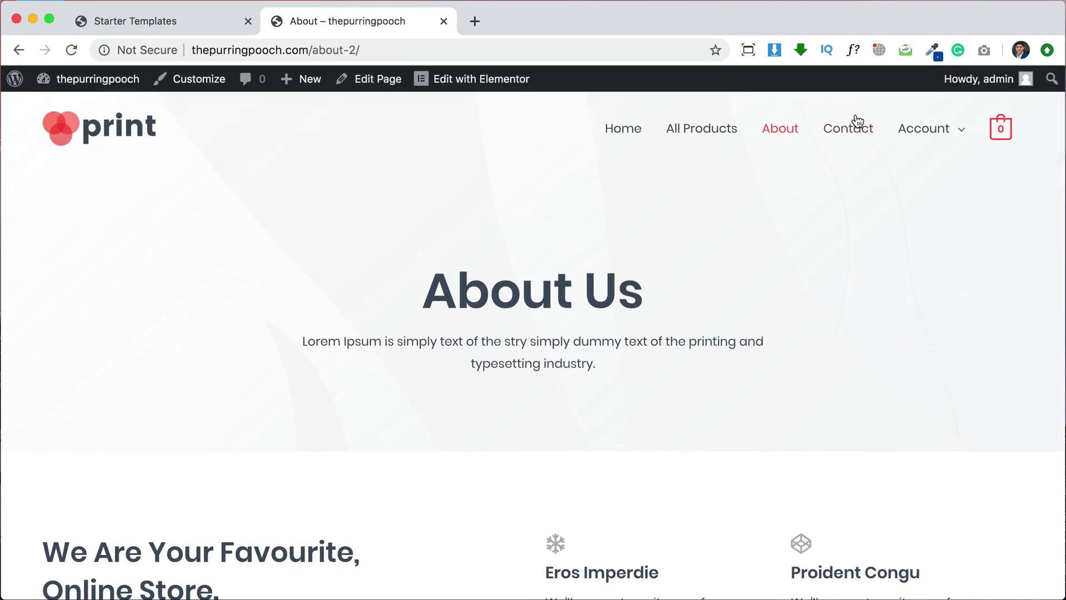
{"action": "left_click", "coordinate": [857, 123]}
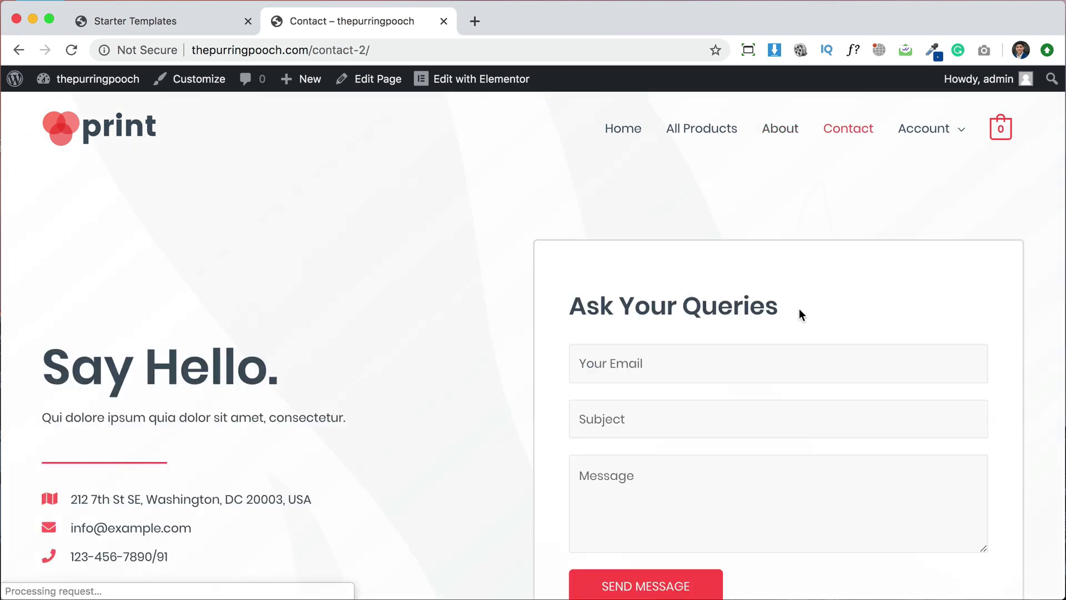
{"action": "scroll", "coordinate": [776, 400], "scroll_direction": "down", "scroll_amount": 7}
{"action": "scroll", "coordinate": [776, 400], "scroll_direction": "up", "scroll_amount": 5}
{"action": "scroll", "coordinate": [776, 400], "scroll_direction": "up", "scroll_amount": 2}
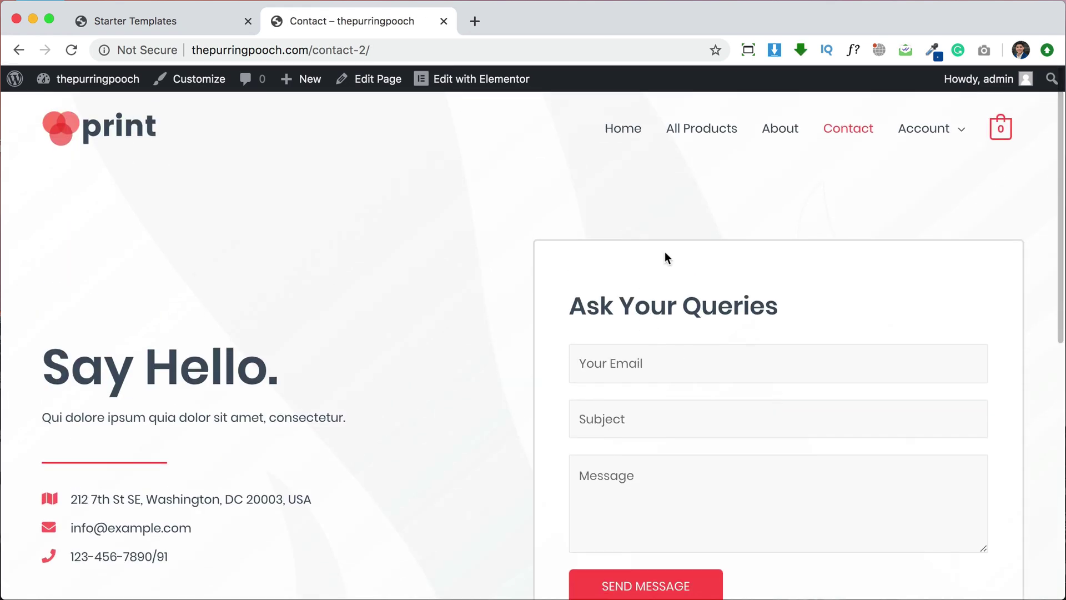
Browse All Products and open the Green Printed Tshirt product page (£34.00).
{"action": "left_click", "coordinate": [713, 129]}
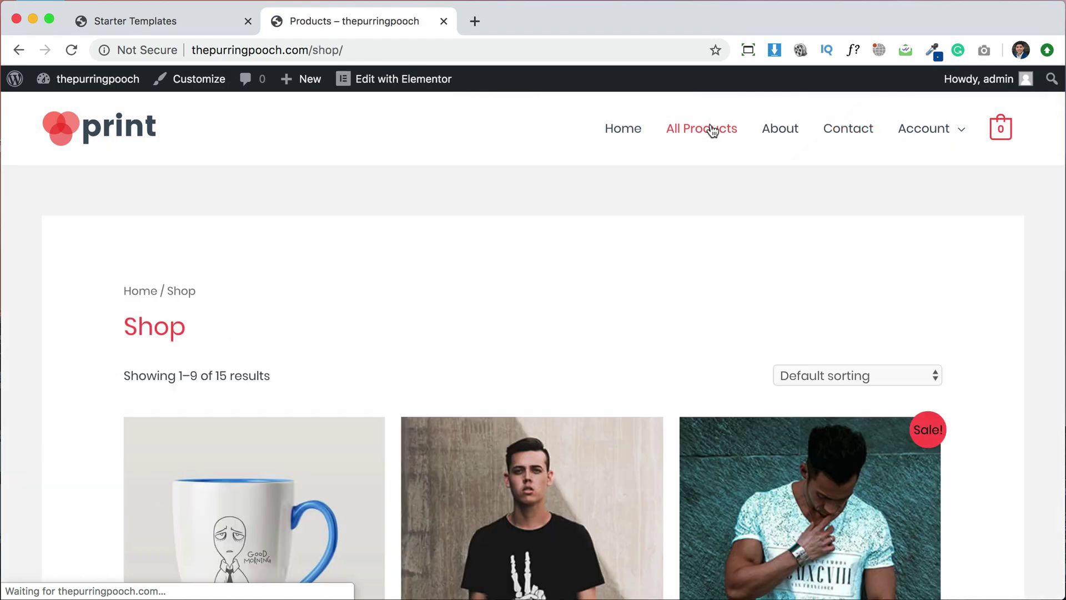
{"action": "scroll", "coordinate": [675, 408], "scroll_direction": "down", "scroll_amount": 7}
{"action": "scroll", "coordinate": [675, 408], "scroll_direction": "down", "scroll_amount": 5}
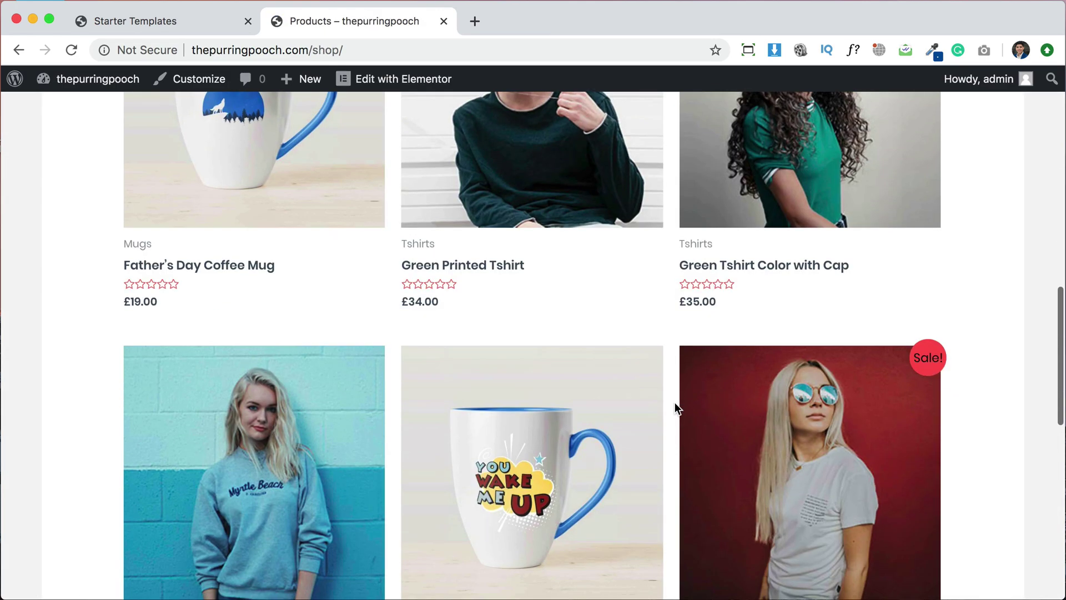
{"action": "scroll", "coordinate": [674, 402], "scroll_direction": "down", "scroll_amount": 8}
{"action": "scroll", "coordinate": [675, 402], "scroll_direction": "up", "scroll_amount": 12}
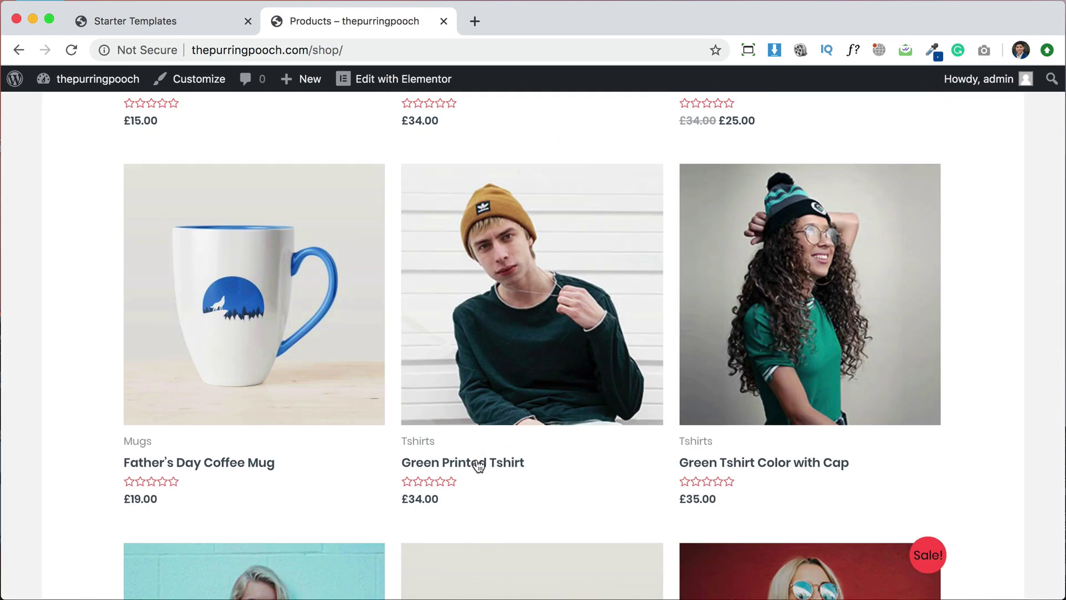
{"action": "left_click", "coordinate": [479, 464]}
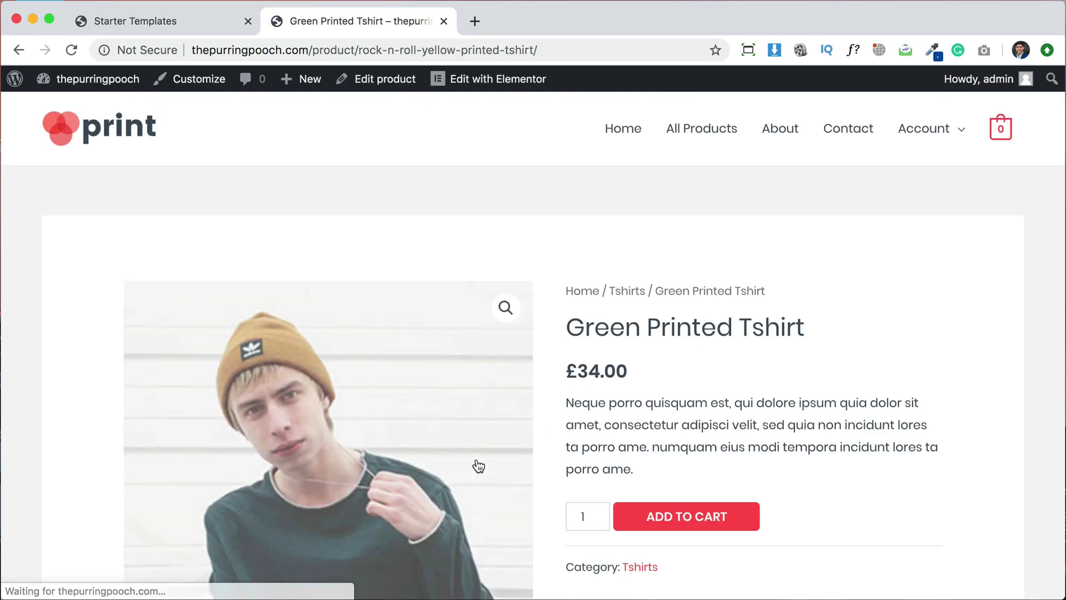
{"action": "scroll", "coordinate": [678, 435], "scroll_direction": "down", "scroll_amount": 10}
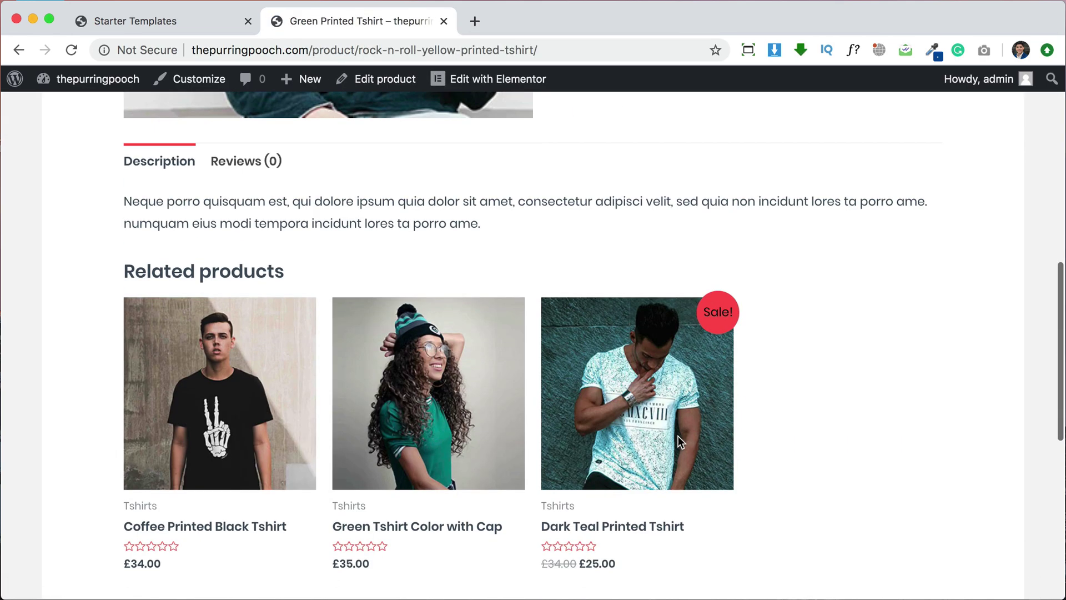
{"action": "scroll", "coordinate": [678, 435], "scroll_direction": "up", "scroll_amount": 10}
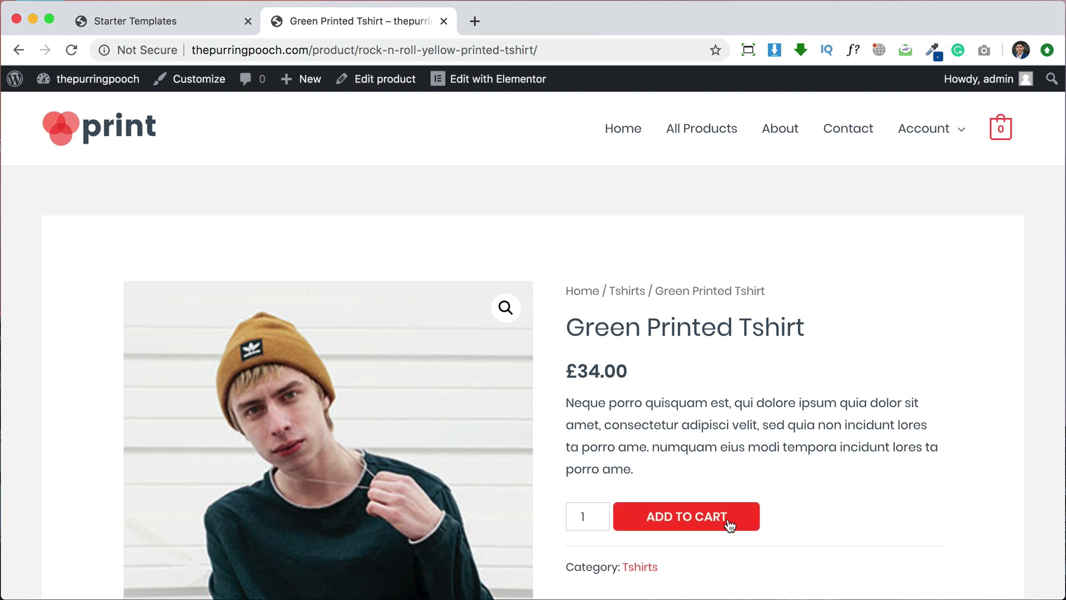
{"action": "mouse_move", "coordinate": [932, 140]}
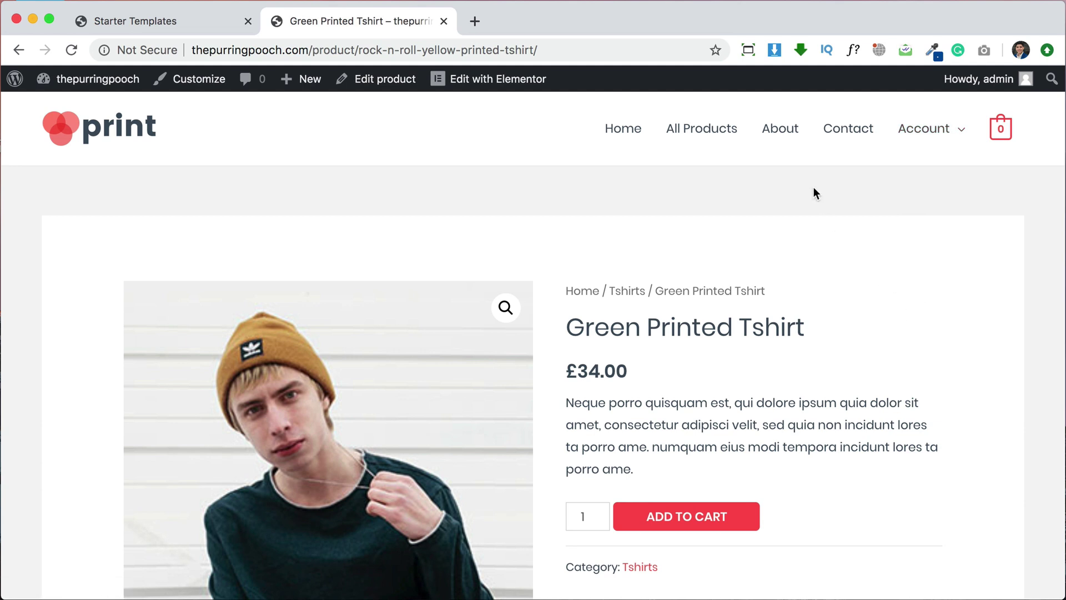
Open the About page in Elementor and change its About Us heading to 'About Me'.
{"action": "left_click", "coordinate": [771, 134]}
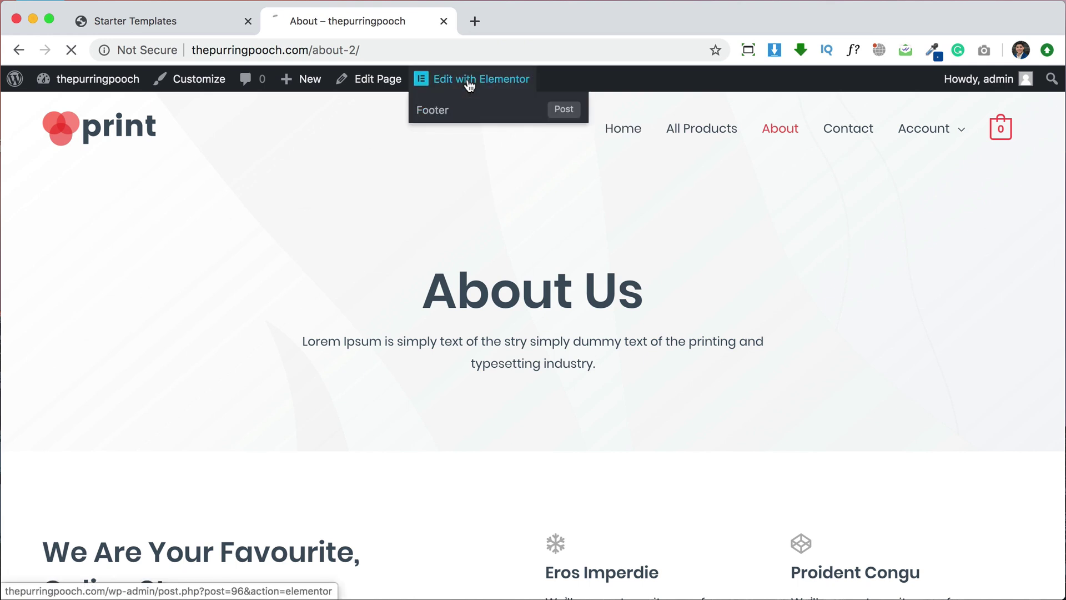
{"action": "left_click", "coordinate": [469, 83]}
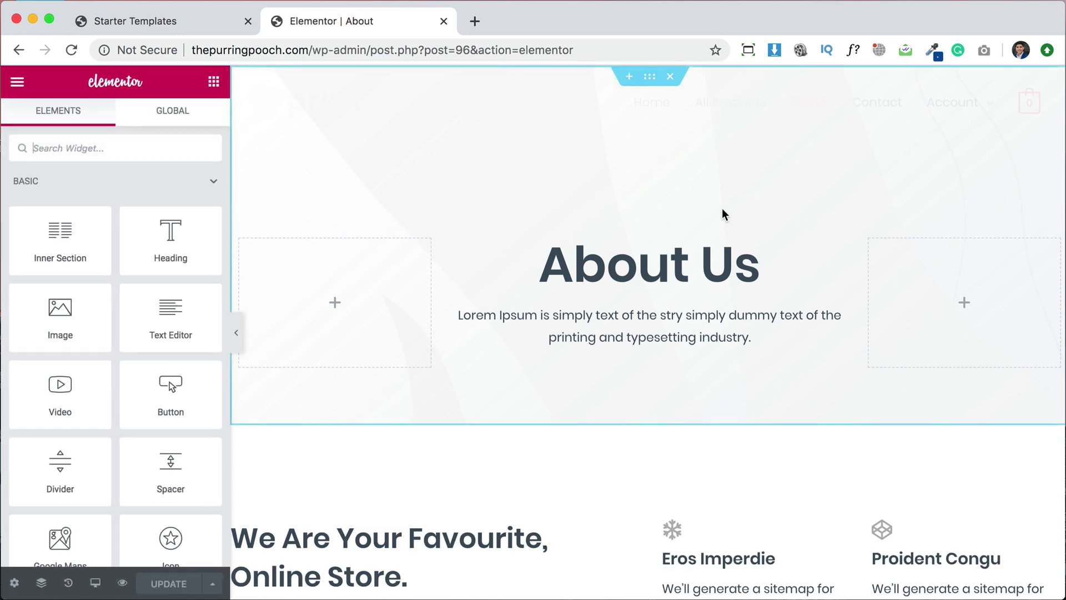
{"action": "scroll", "coordinate": [722, 211], "scroll_direction": "down", "scroll_amount": 3}
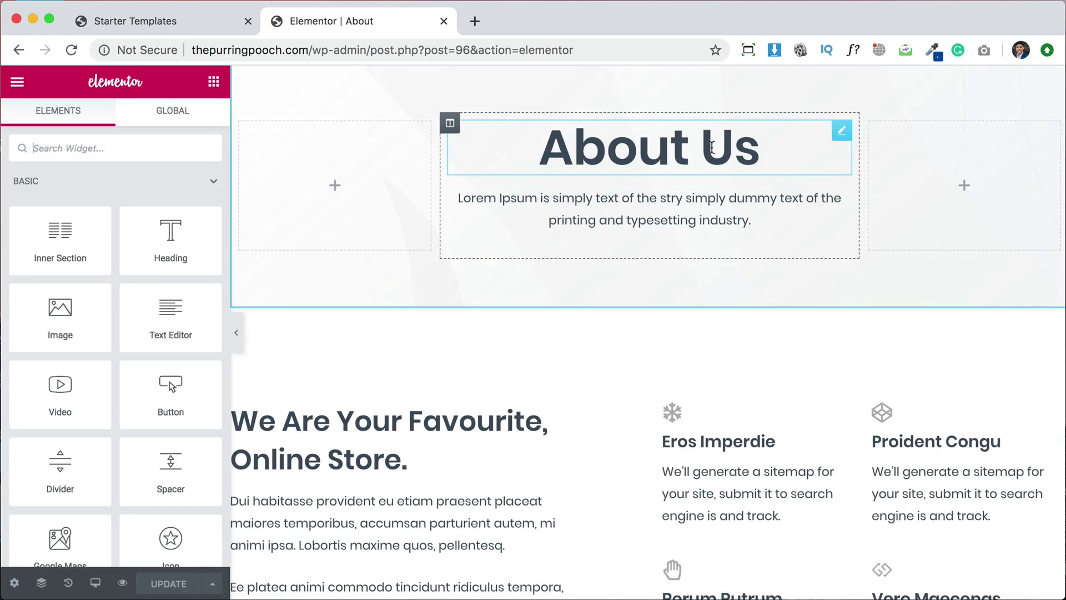
{"action": "left_click", "coordinate": [711, 147]}
{"action": "left_click", "coordinate": [163, 228]}
{"action": "key", "text": "BackSpace"}
{"action": "key", "text": "BackSpace"}
{"action": "key", "text": "BackSpace"}
{"action": "type", "text": "ME"}
{"action": "key", "text": "BackSpace"}
{"action": "type", "text": "e"}
{"action": "scroll", "coordinate": [447, 435], "scroll_direction": "down", "scroll_amount": 3}
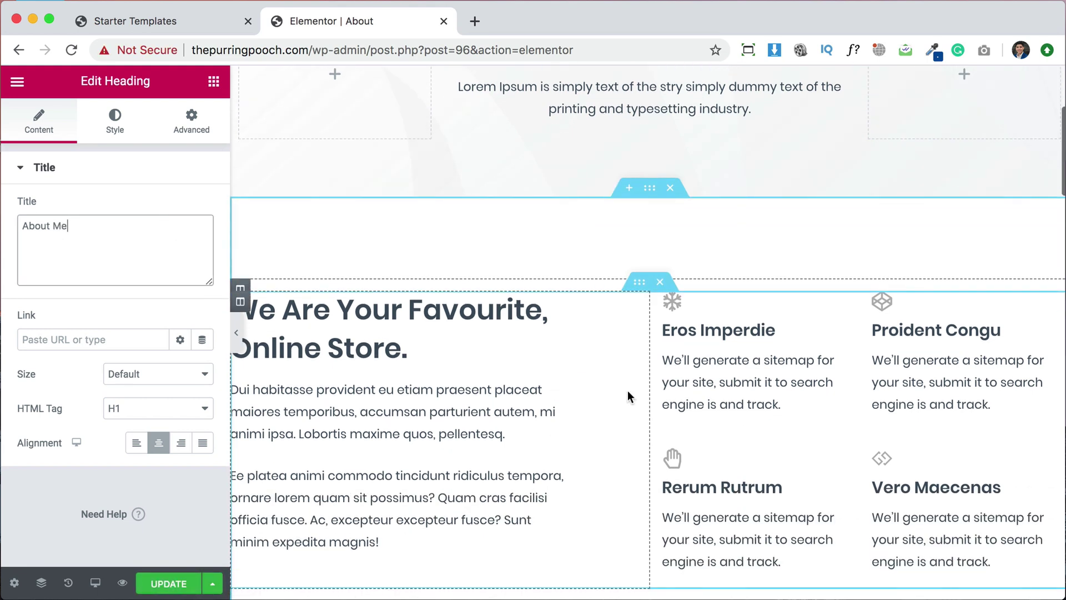
{"action": "scroll", "coordinate": [695, 332], "scroll_direction": "down", "scroll_amount": 5}
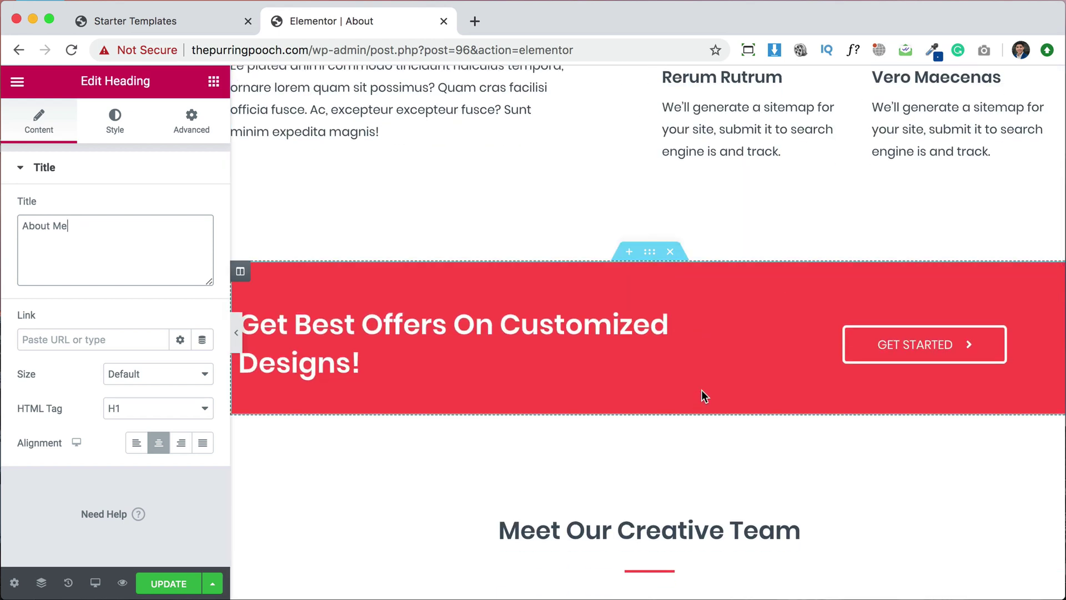
{"action": "scroll", "coordinate": [698, 360], "scroll_direction": "up", "scroll_amount": 5}
Add an Image widget with the corgi photo above the Favourite Online Store heading and save.
{"action": "left_click", "coordinate": [214, 81]}
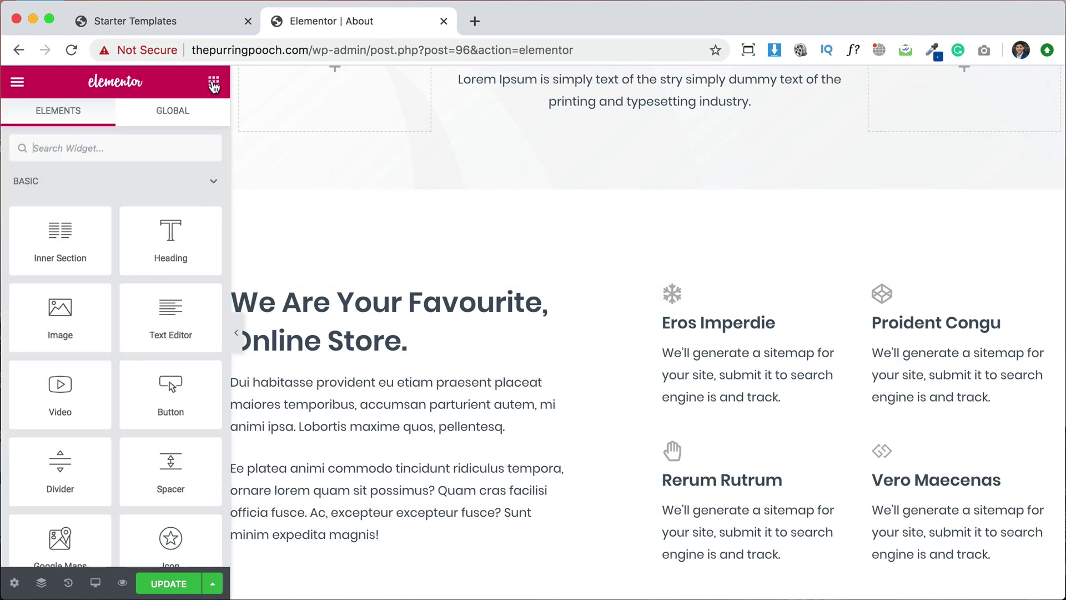
{"action": "left_click_drag", "start_coordinate": [73, 316], "coordinate": [409, 302]}
{"action": "left_click", "coordinate": [145, 239]}
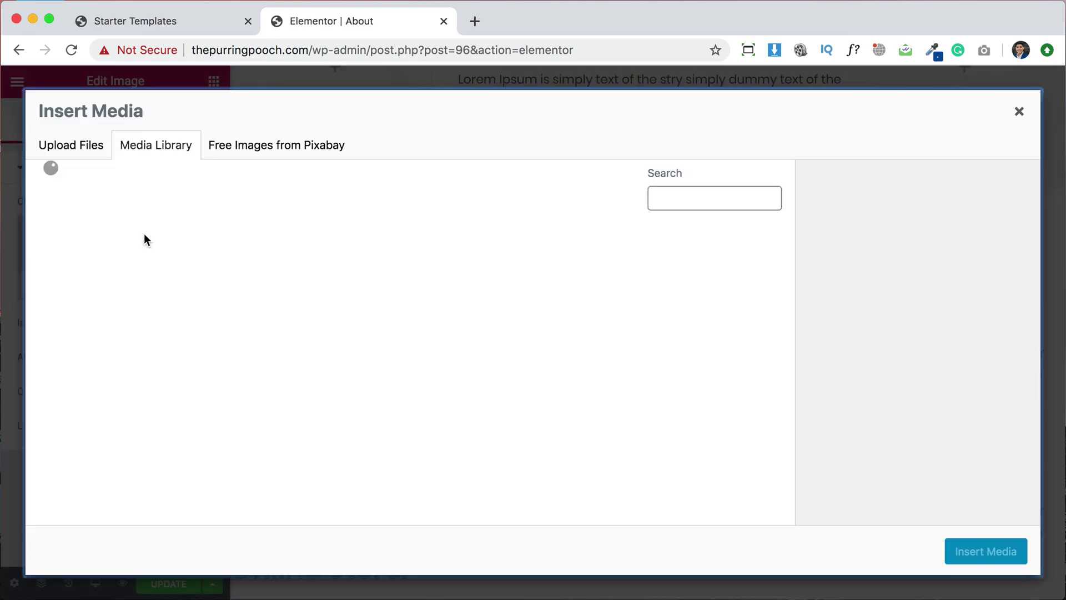
{"action": "left_click", "coordinate": [94, 409]}
{"action": "left_click", "coordinate": [1016, 554]}
{"action": "scroll", "coordinate": [809, 456], "scroll_direction": "down", "scroll_amount": 4}
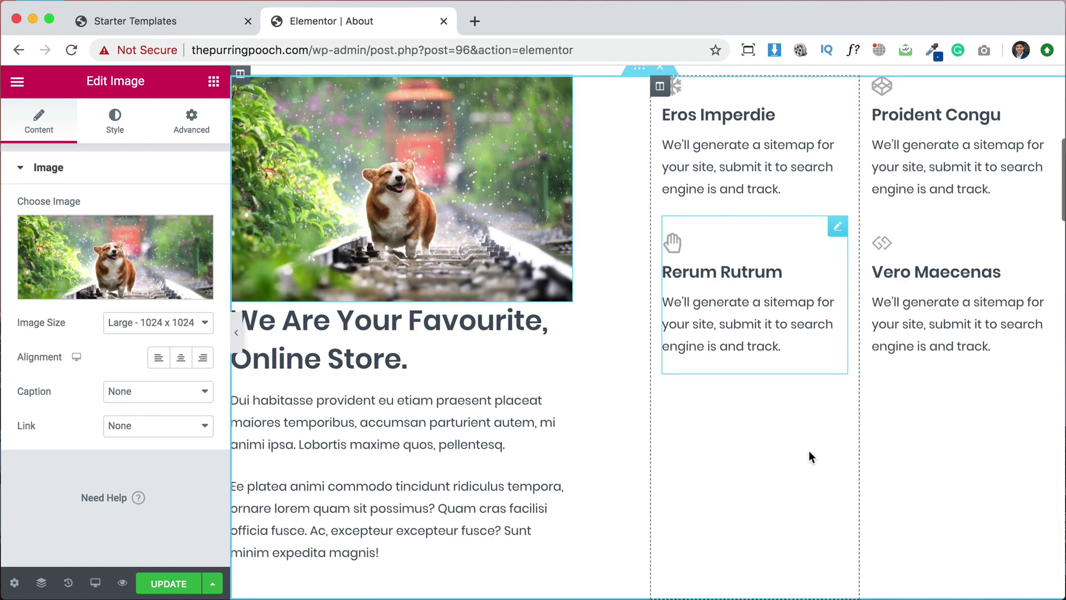
{"action": "left_click", "coordinate": [168, 583]}
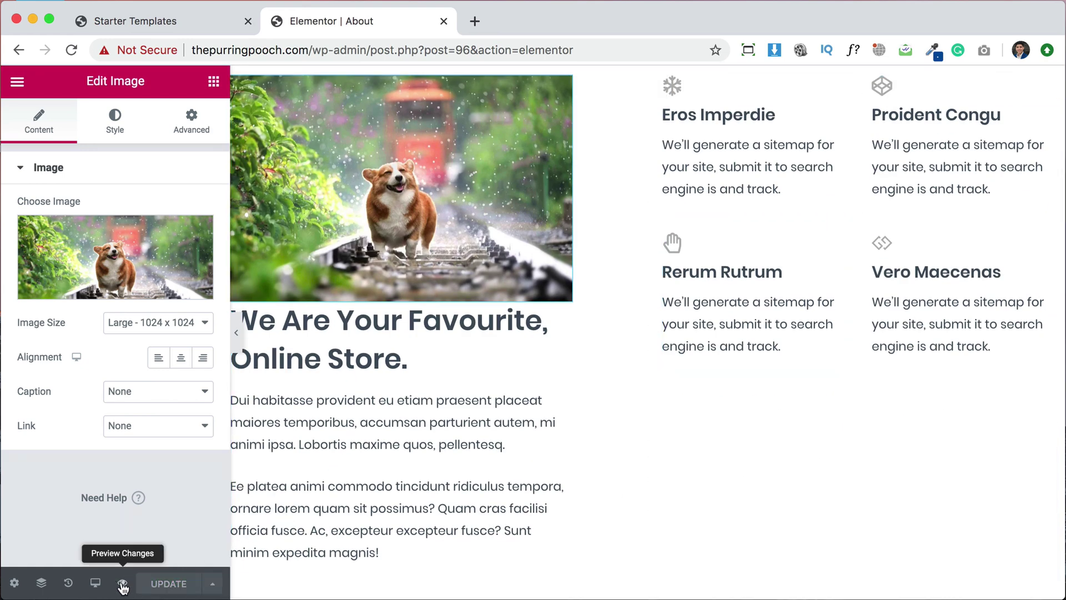
Preview the About Me page and close the Elementor | About and Starter Templates tabs.
{"action": "left_click", "coordinate": [121, 585]}
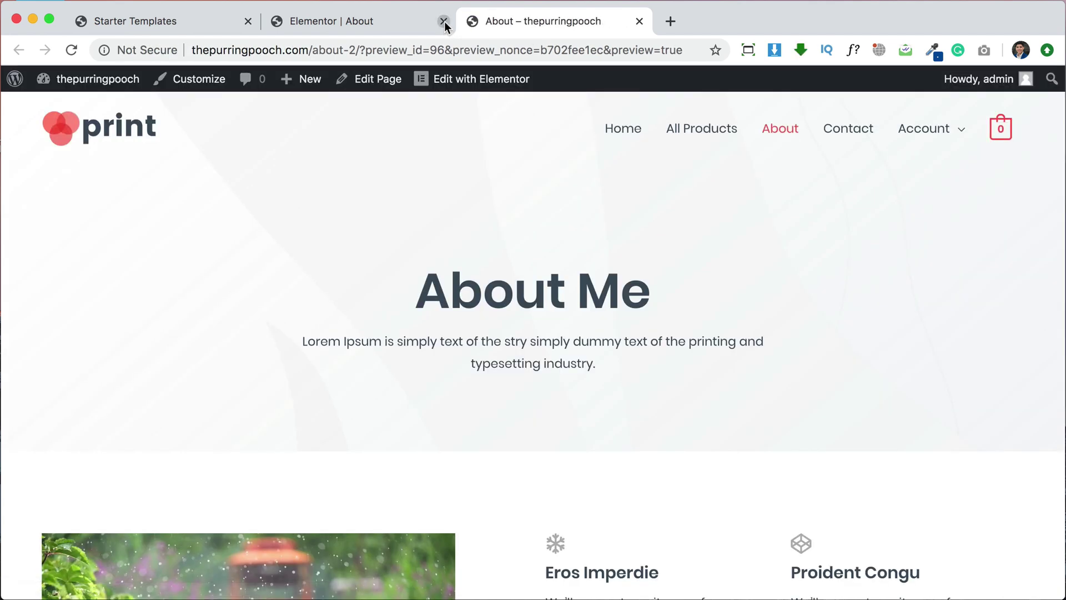
{"action": "left_click", "coordinate": [443, 21]}
{"action": "left_click", "coordinate": [248, 21]}
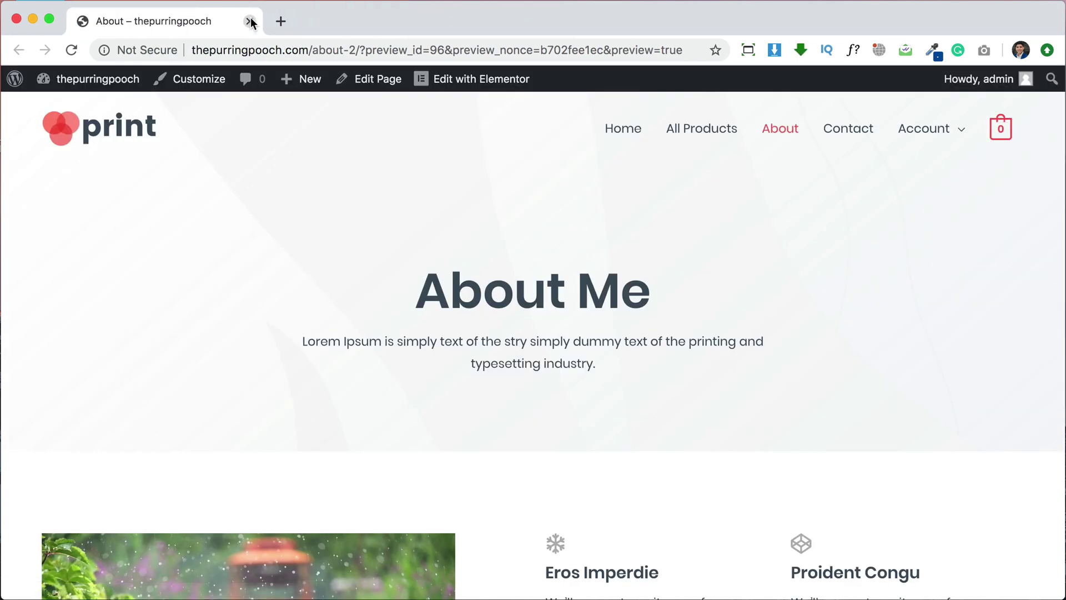